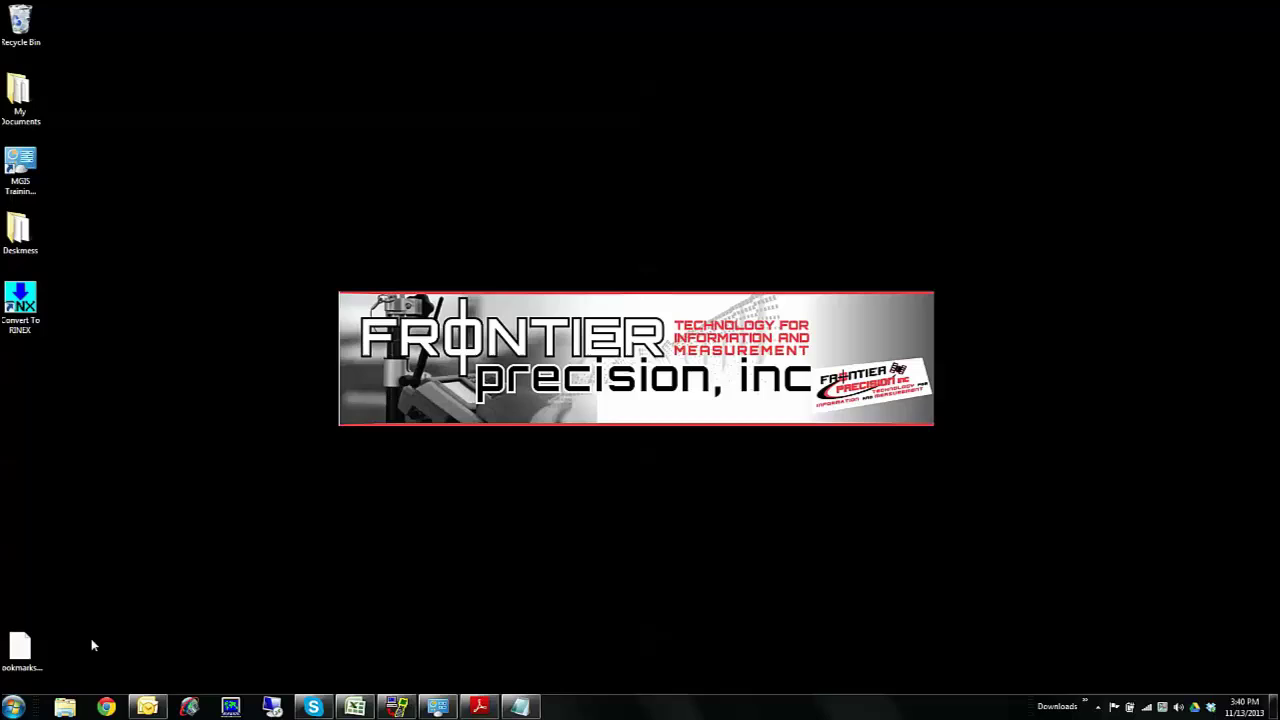
Launch Convert to RINEX and select receiver file 40003131.T02 from the UWYO folder
double_click(20, 312)
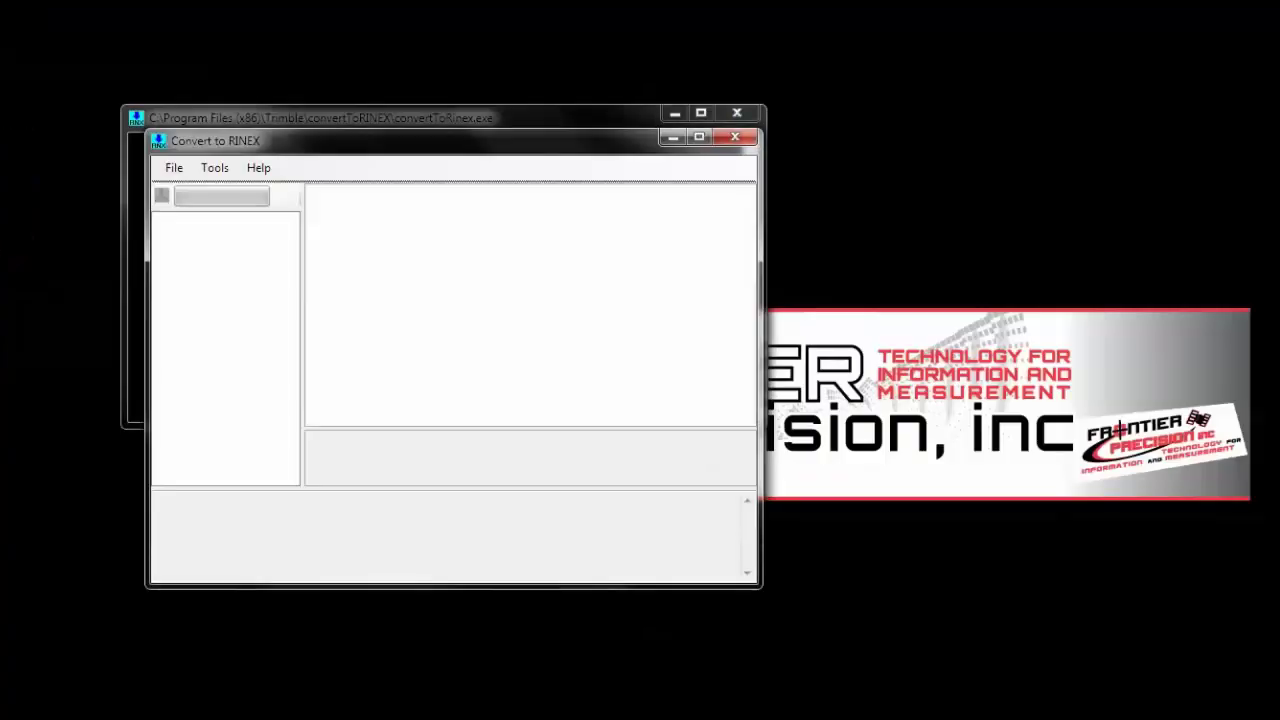
click(170, 172)
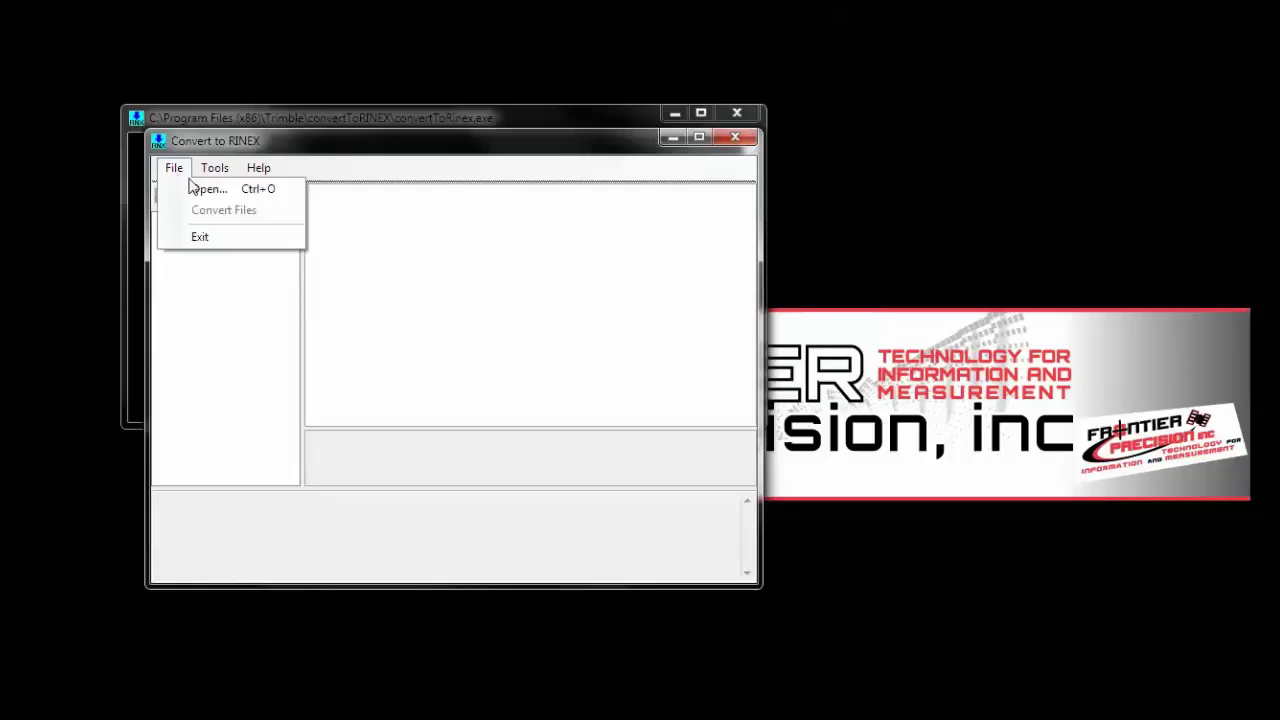
click(205, 190)
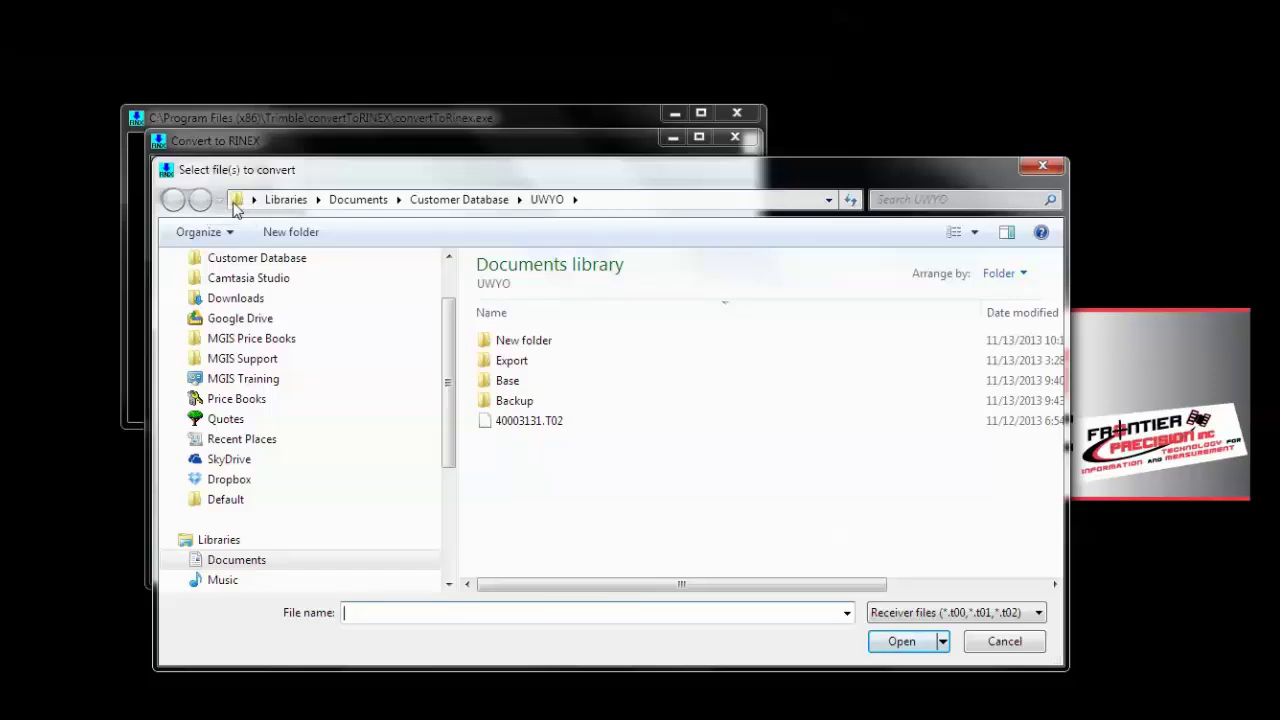
click(551, 428)
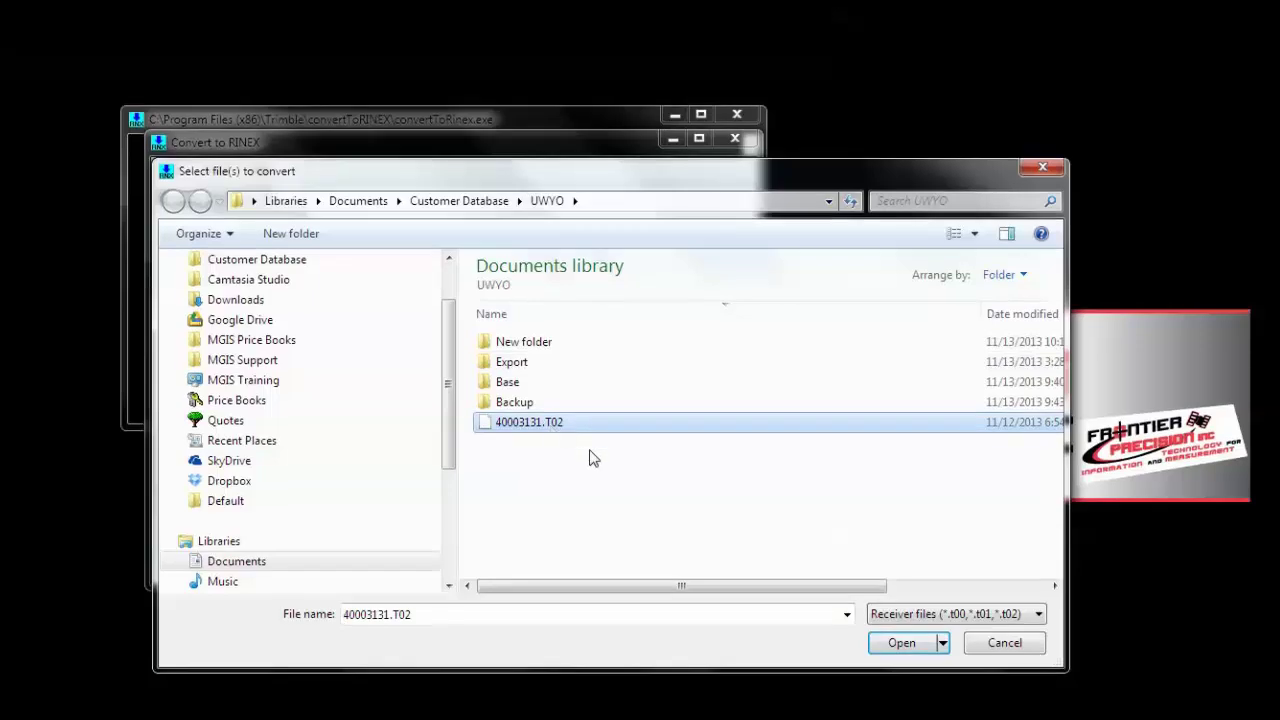
Load 40003131.T02, widen the window to review settings, and convert it to RINEX
click(901, 643)
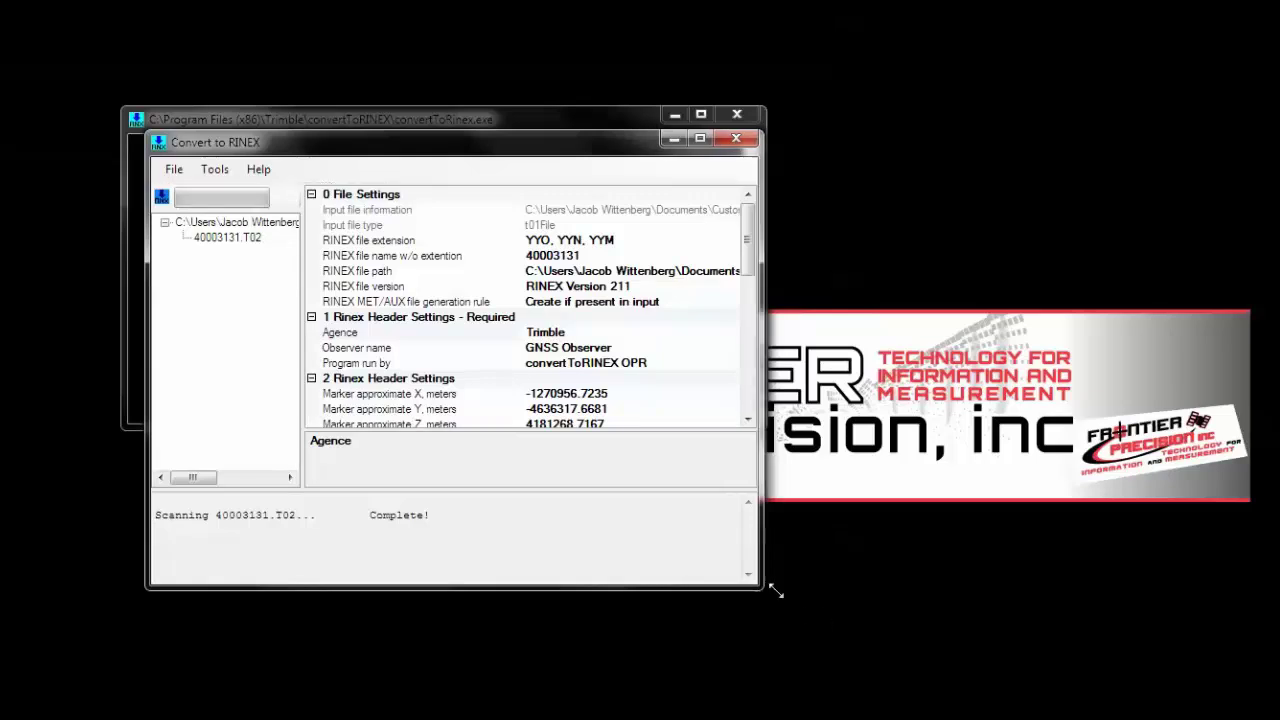
drag(764, 590, 1245, 618)
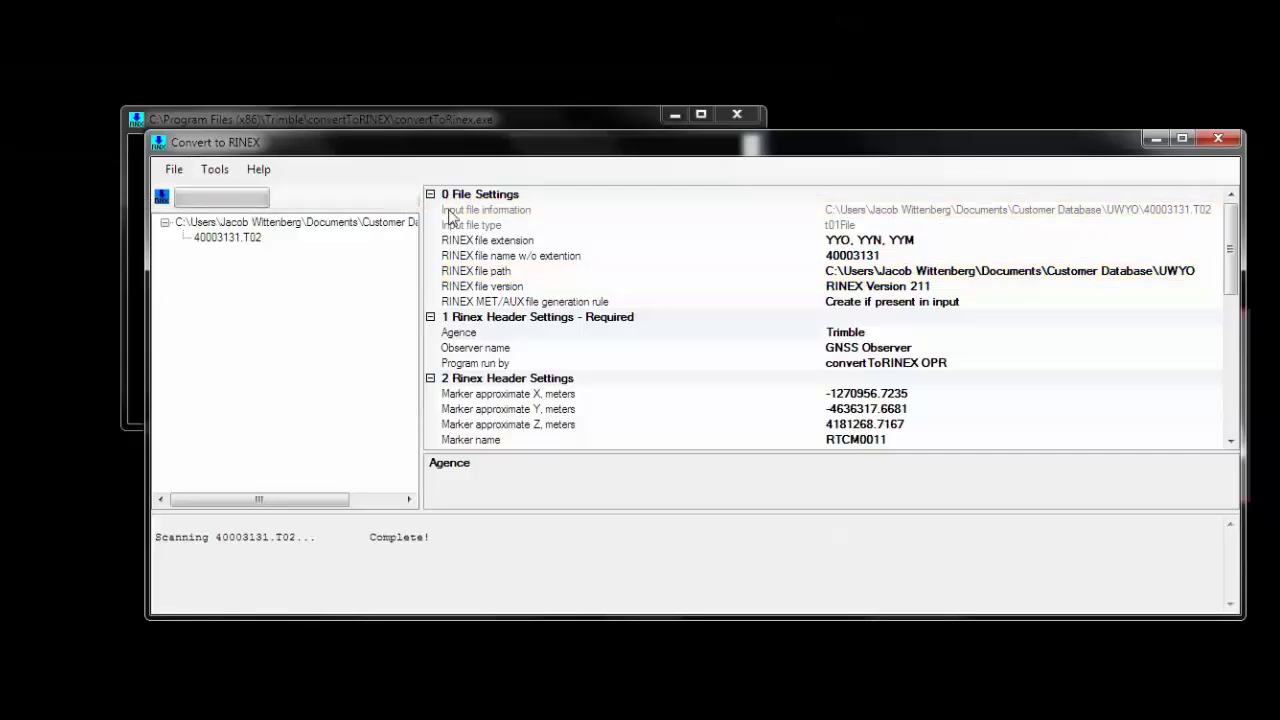
click(178, 172)
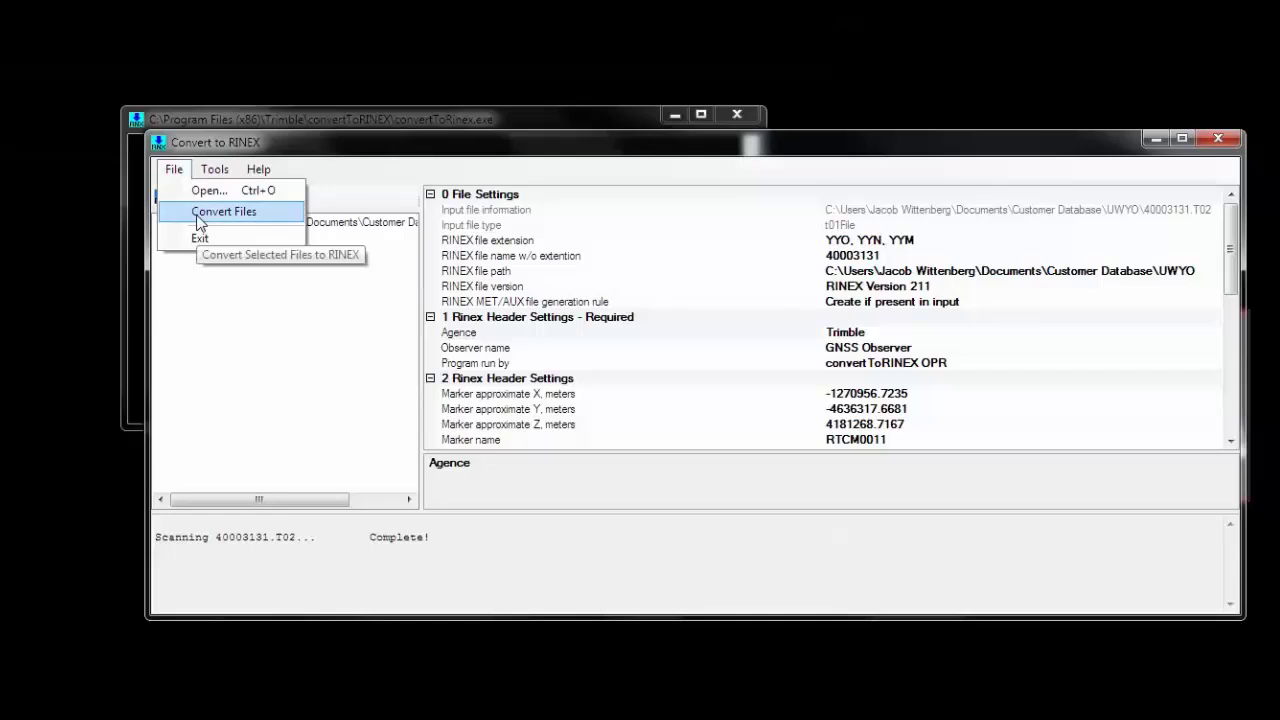
click(199, 212)
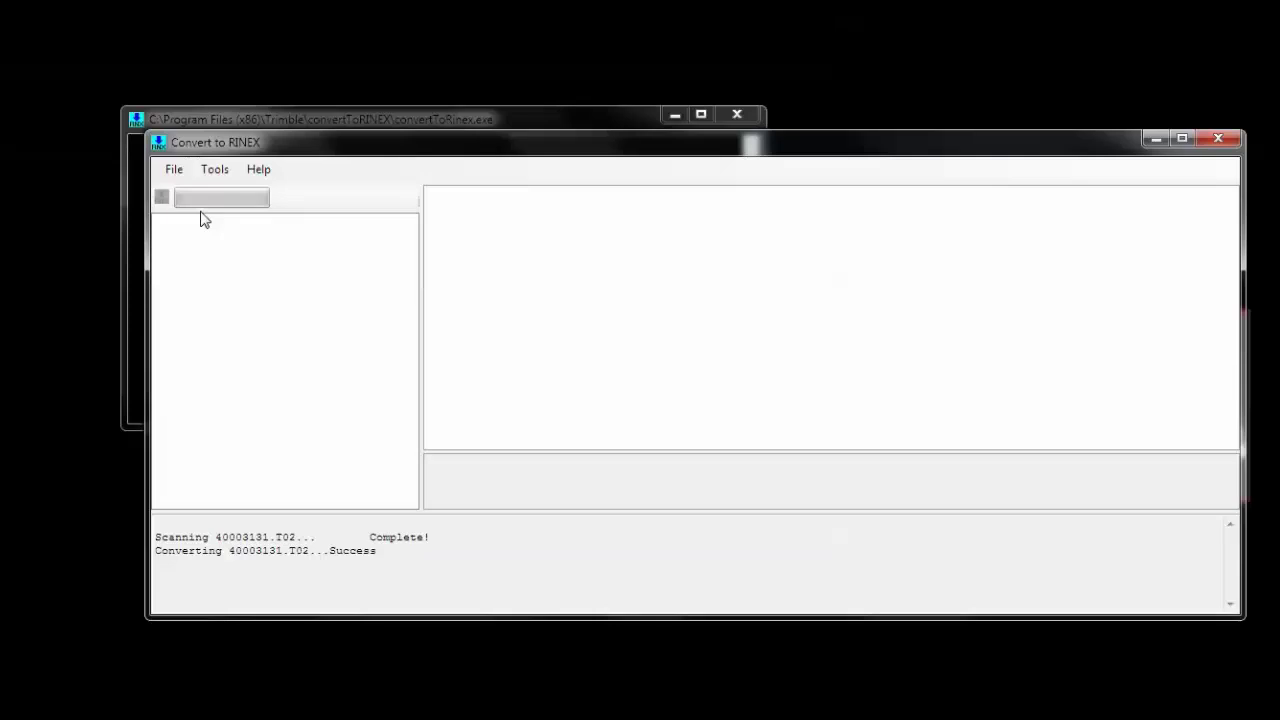
Close the RINEX converter and start Utilities > Differential Correction in GPS Pathfinder Office
click(1218, 138)
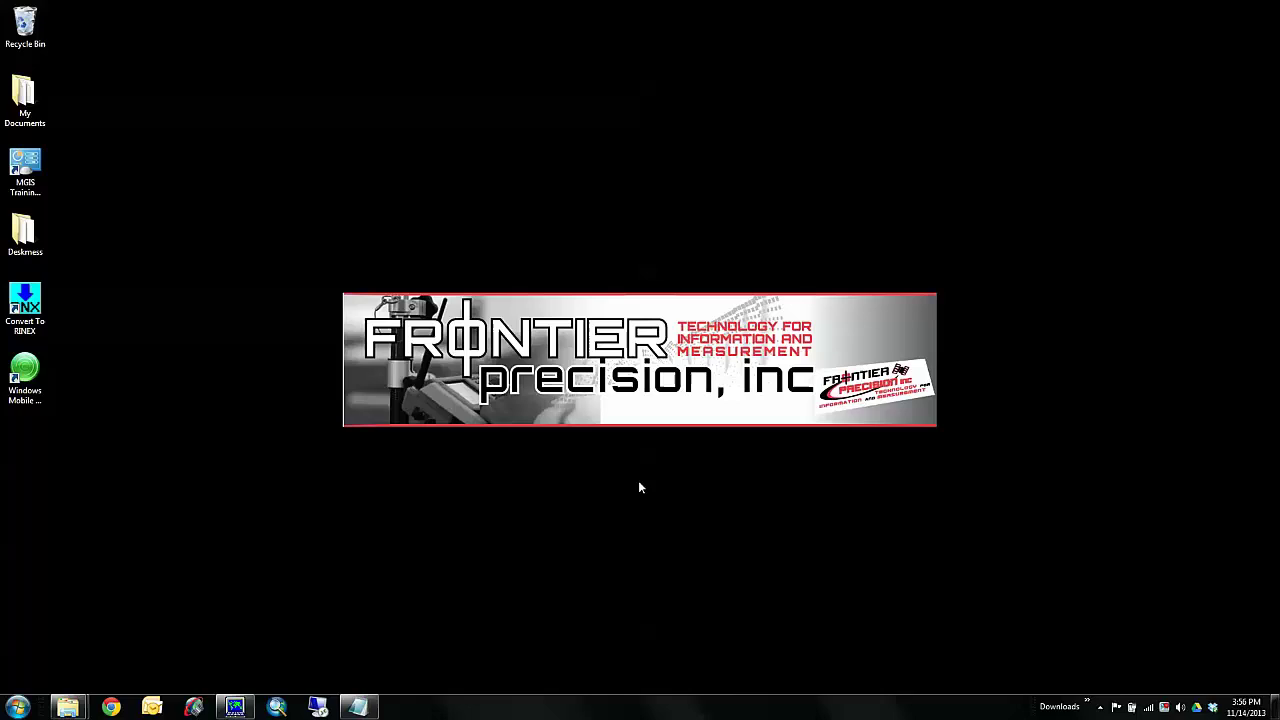
click(235, 707)
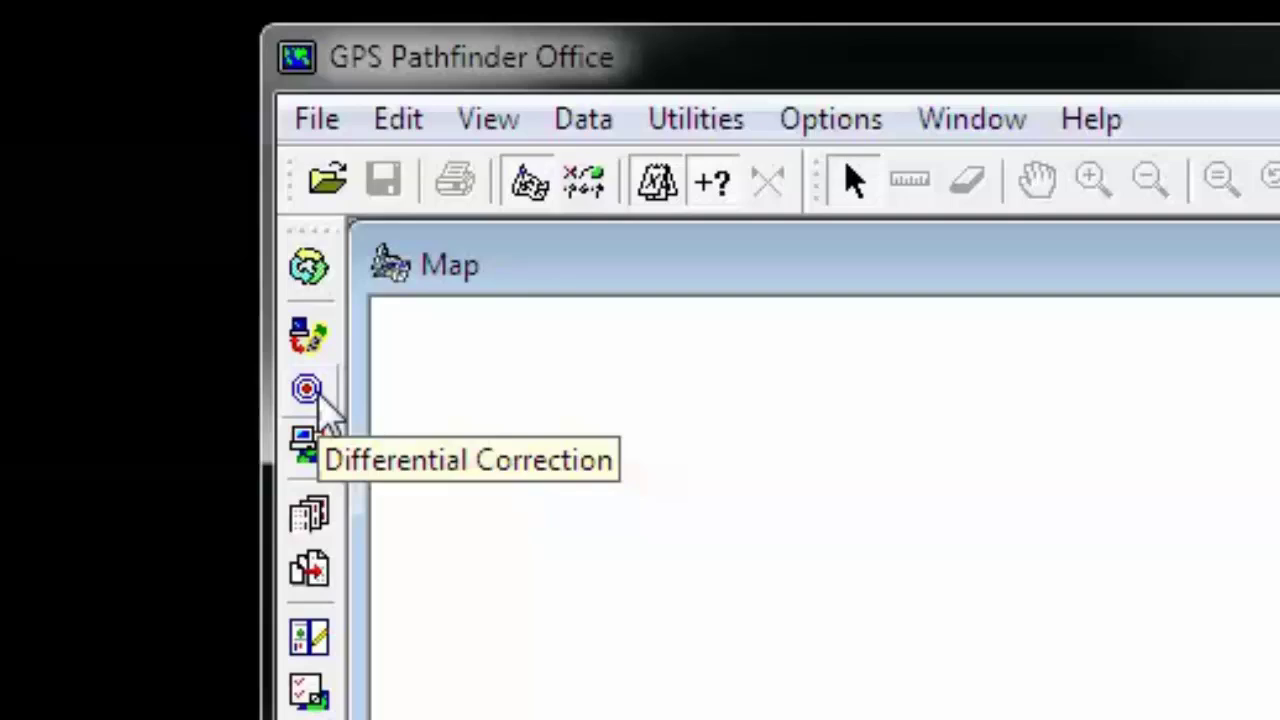
click(700, 125)
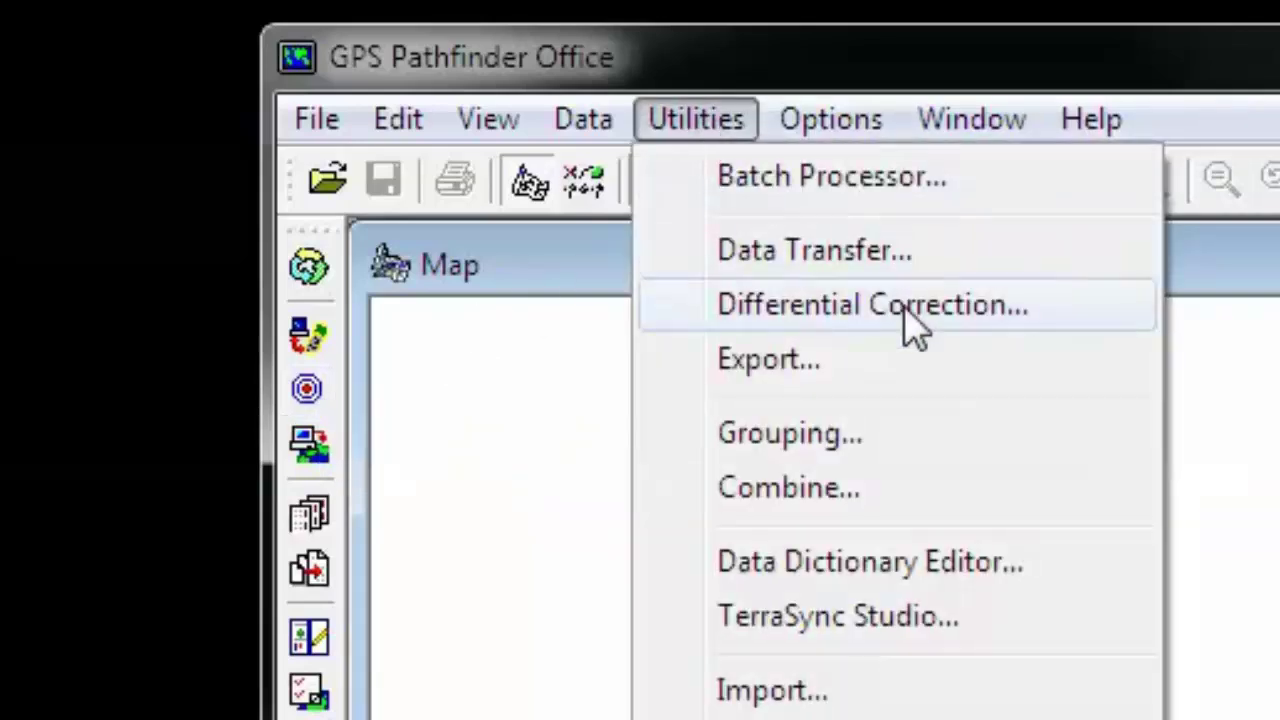
click(910, 310)
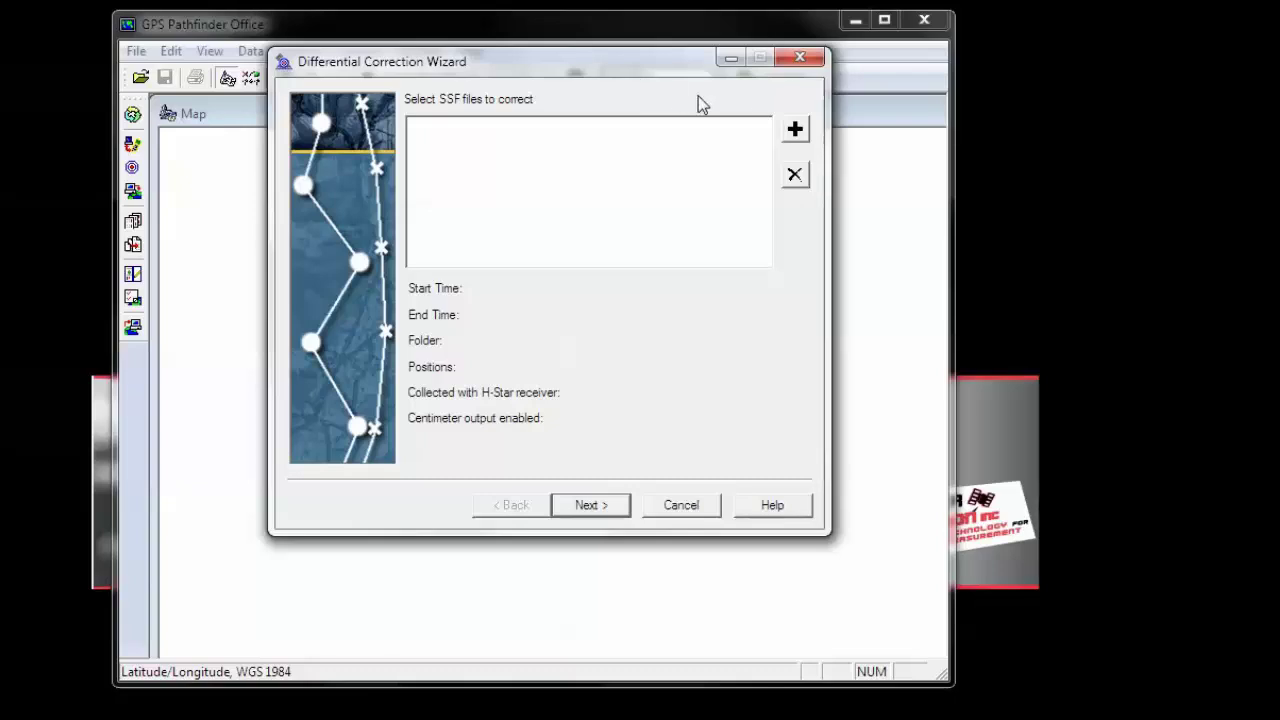
Add rover file R110914A.SSF from the UWYO folder to the correction list
click(797, 131)
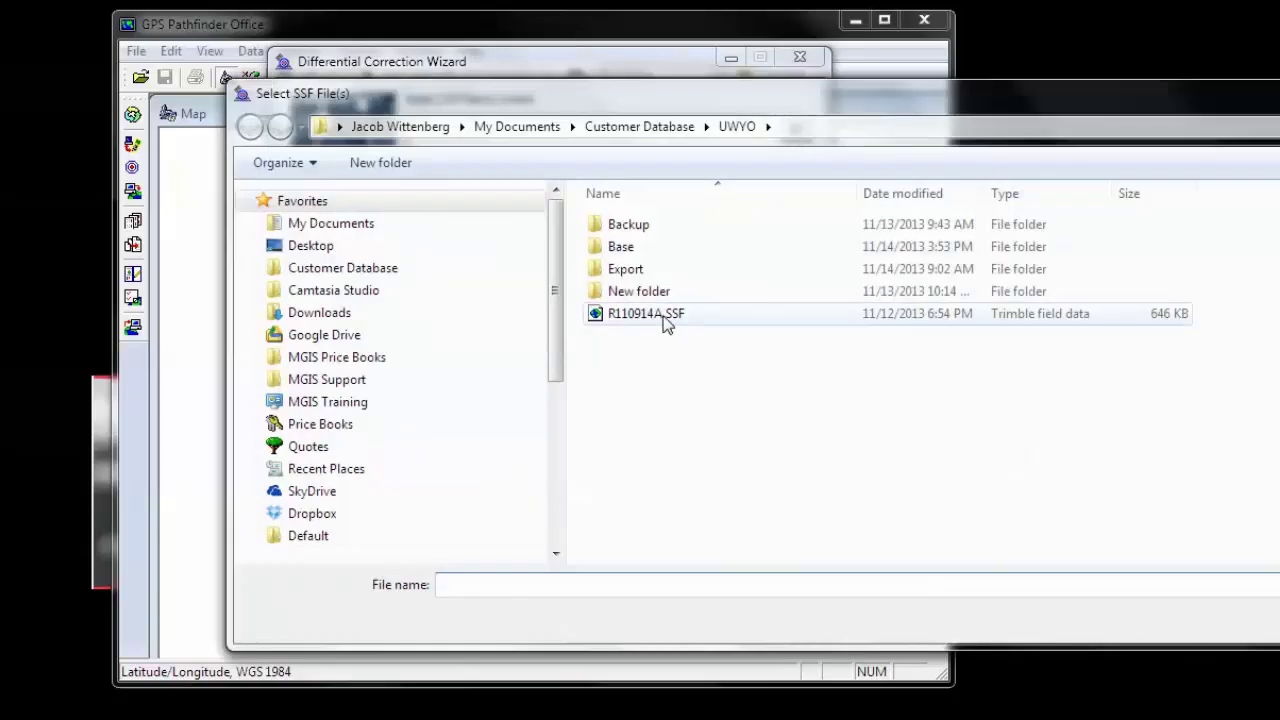
click(666, 322)
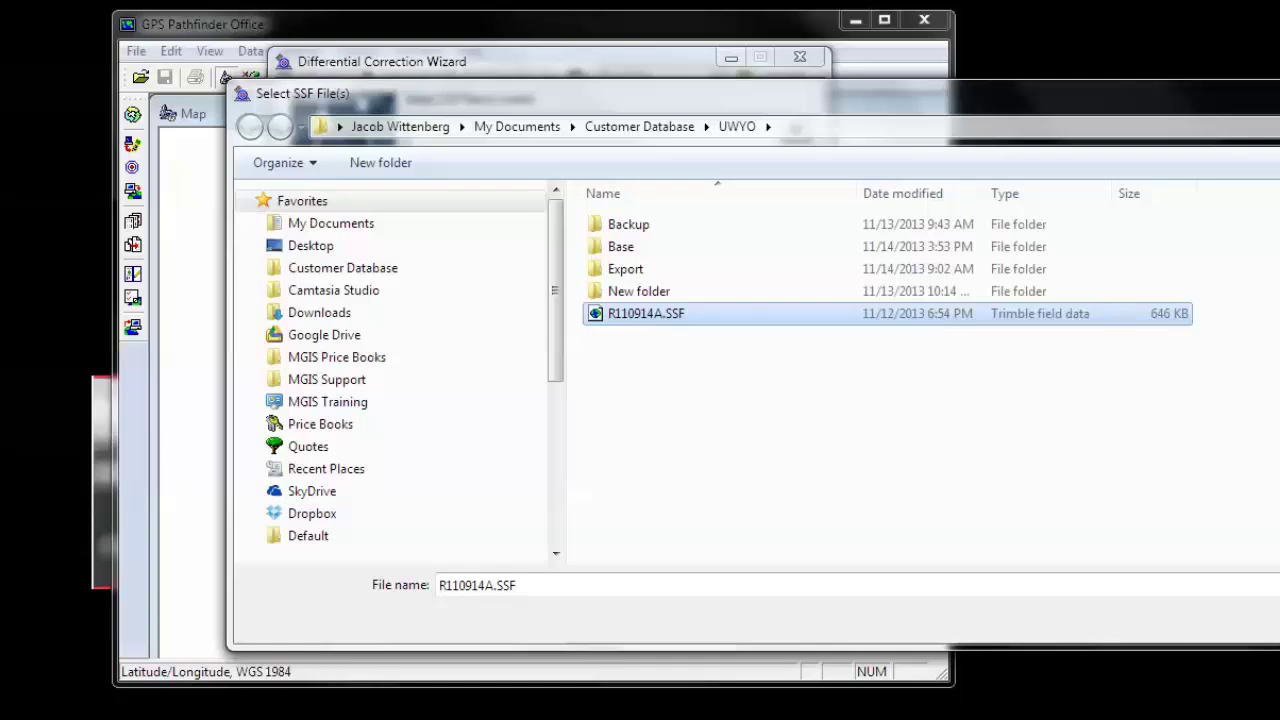
key(Return)
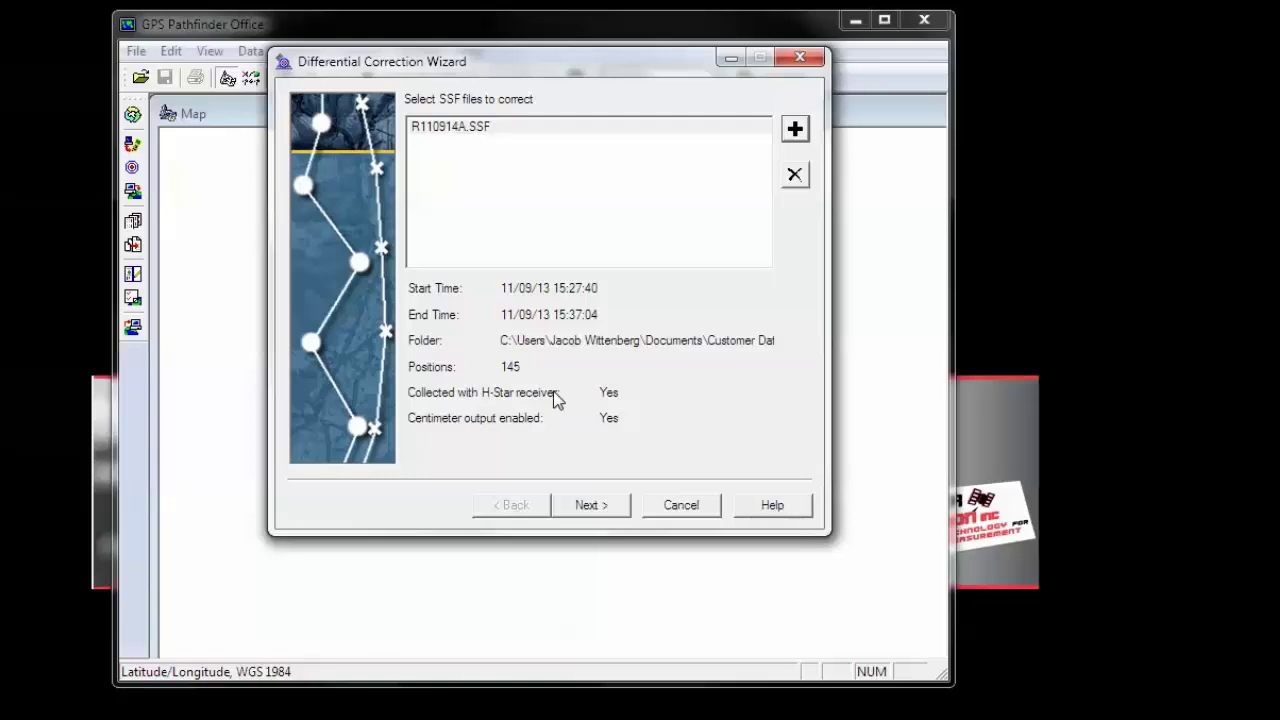
Accept the default processing type and correction settings to reach the base data options
click(592, 505)
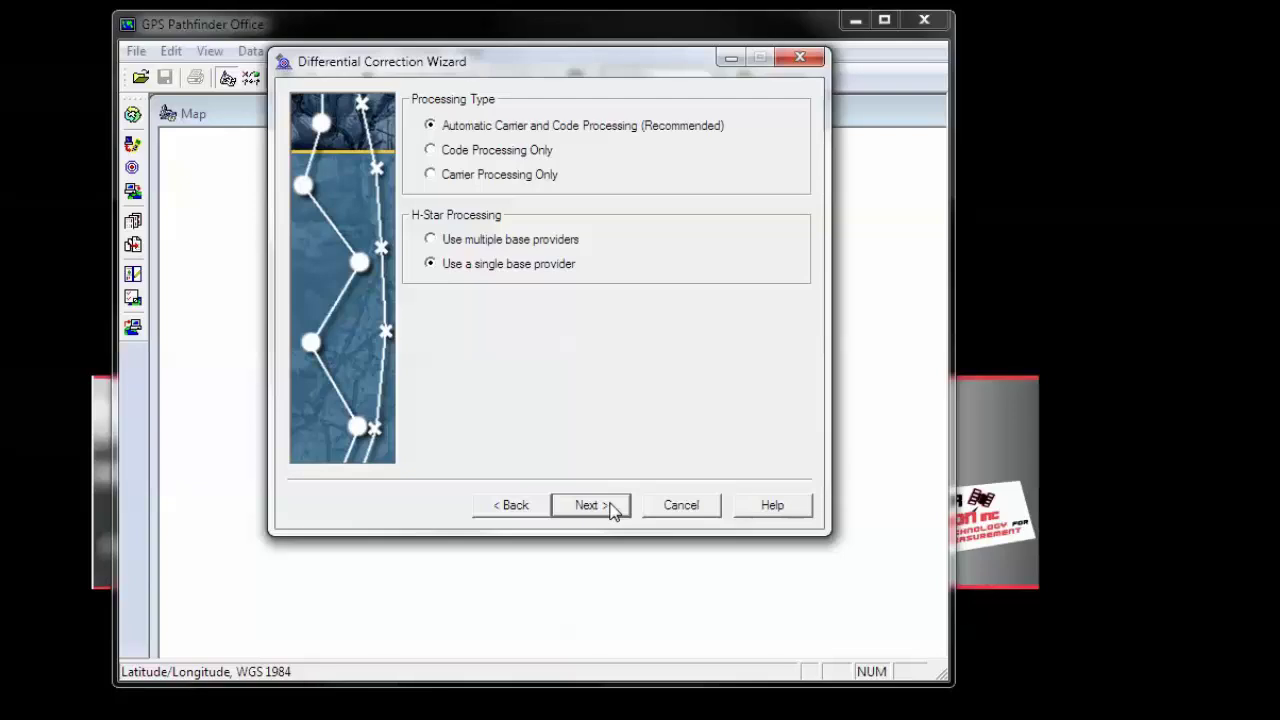
click(613, 507)
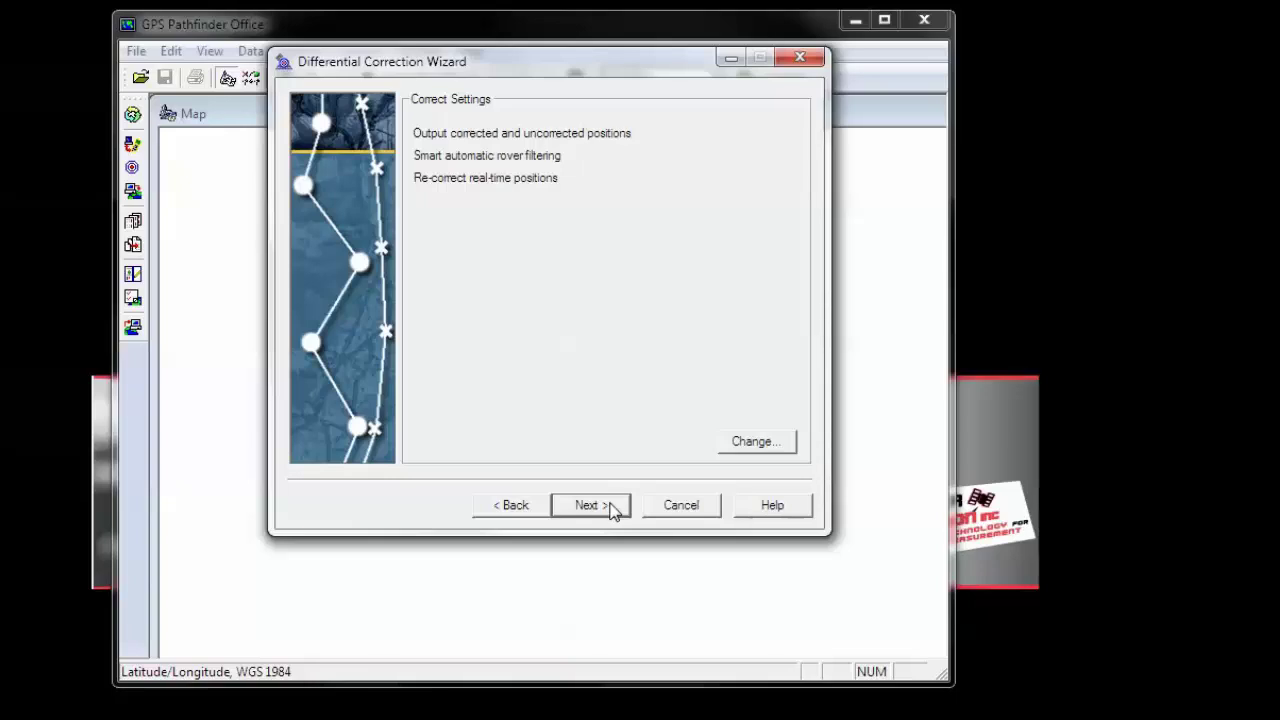
click(613, 507)
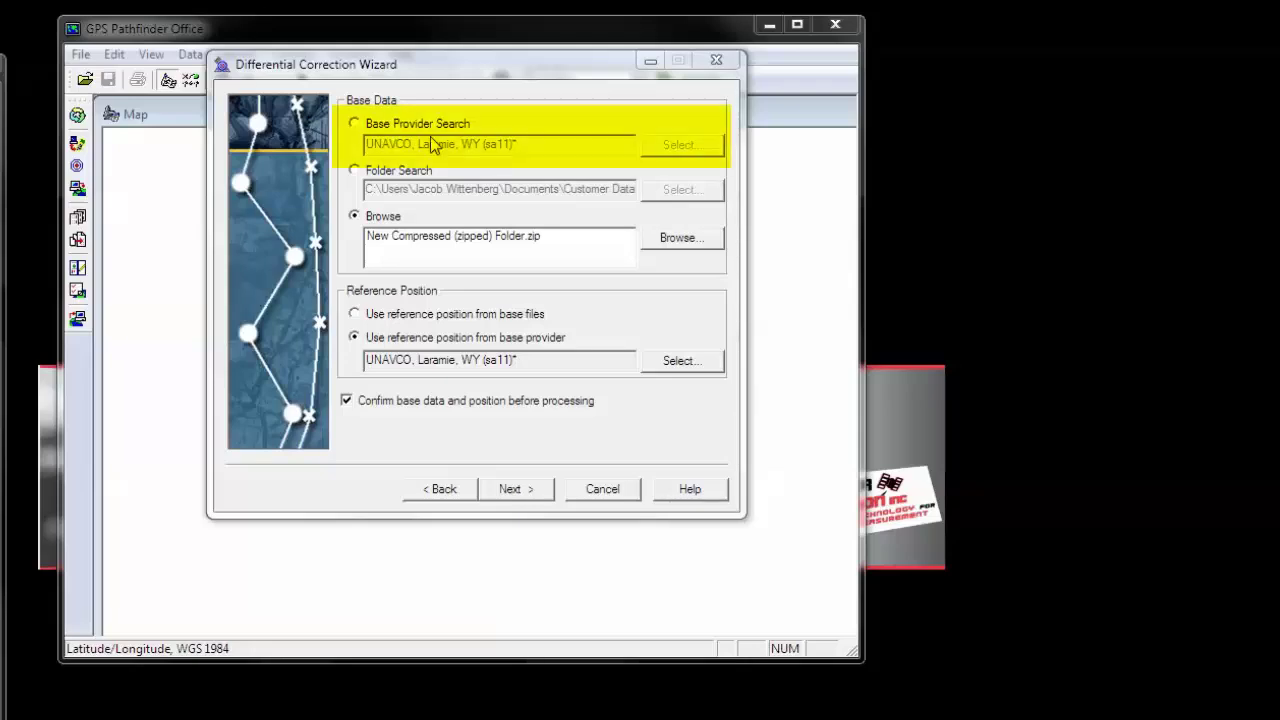
Choose Base Provider Search and list nearby providers, UNAVCO Laramie (sa11) first at 31 km
click(355, 123)
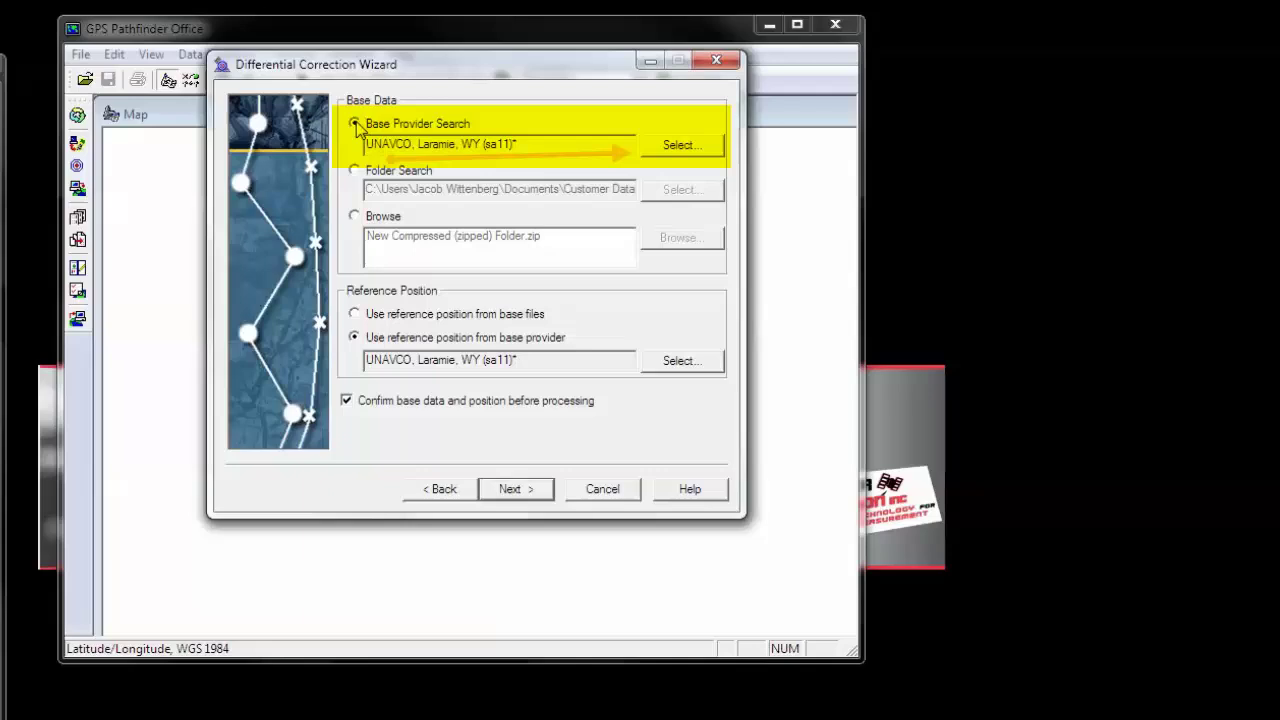
click(700, 146)
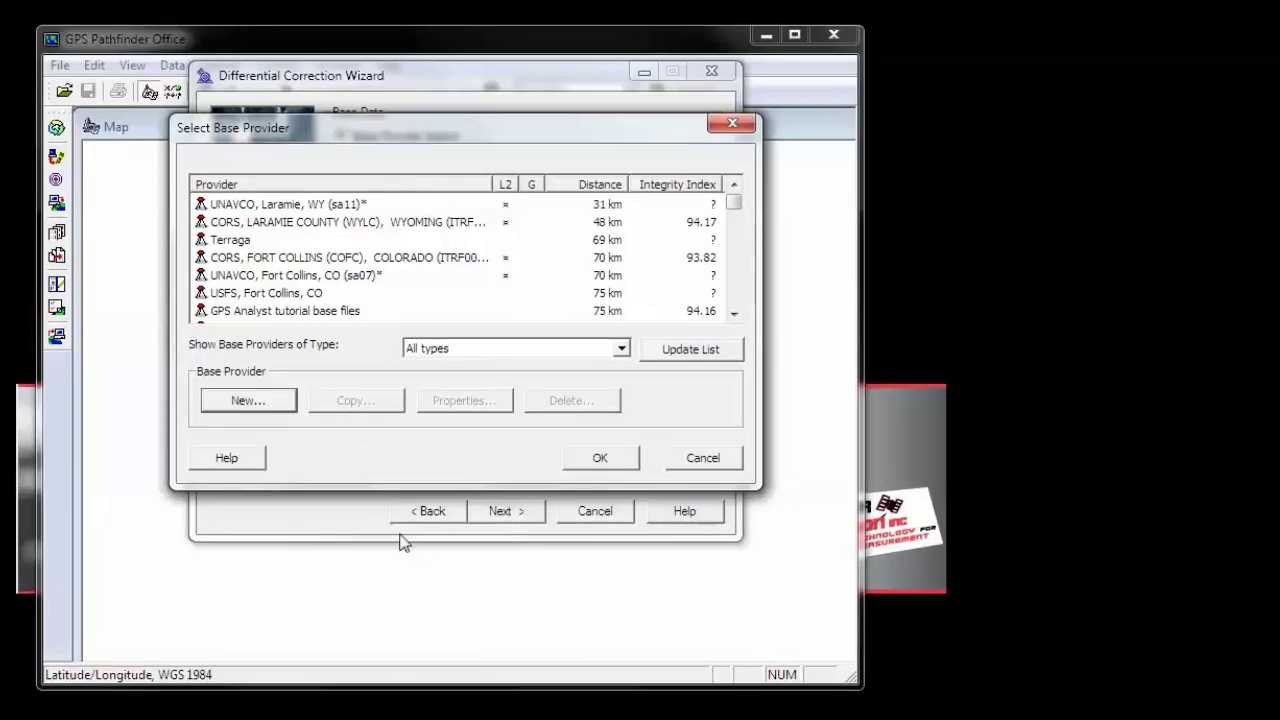
Create a new base provider named 'Example Base Station'
click(264, 402)
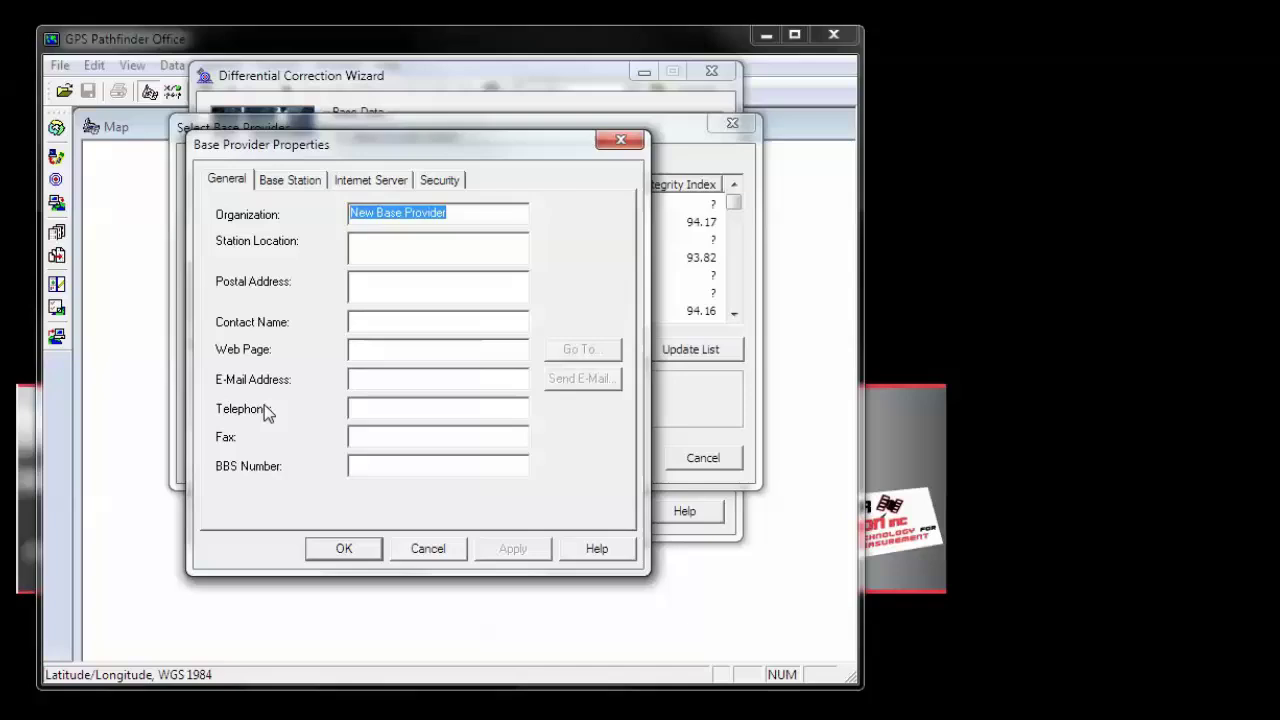
text(Ex)
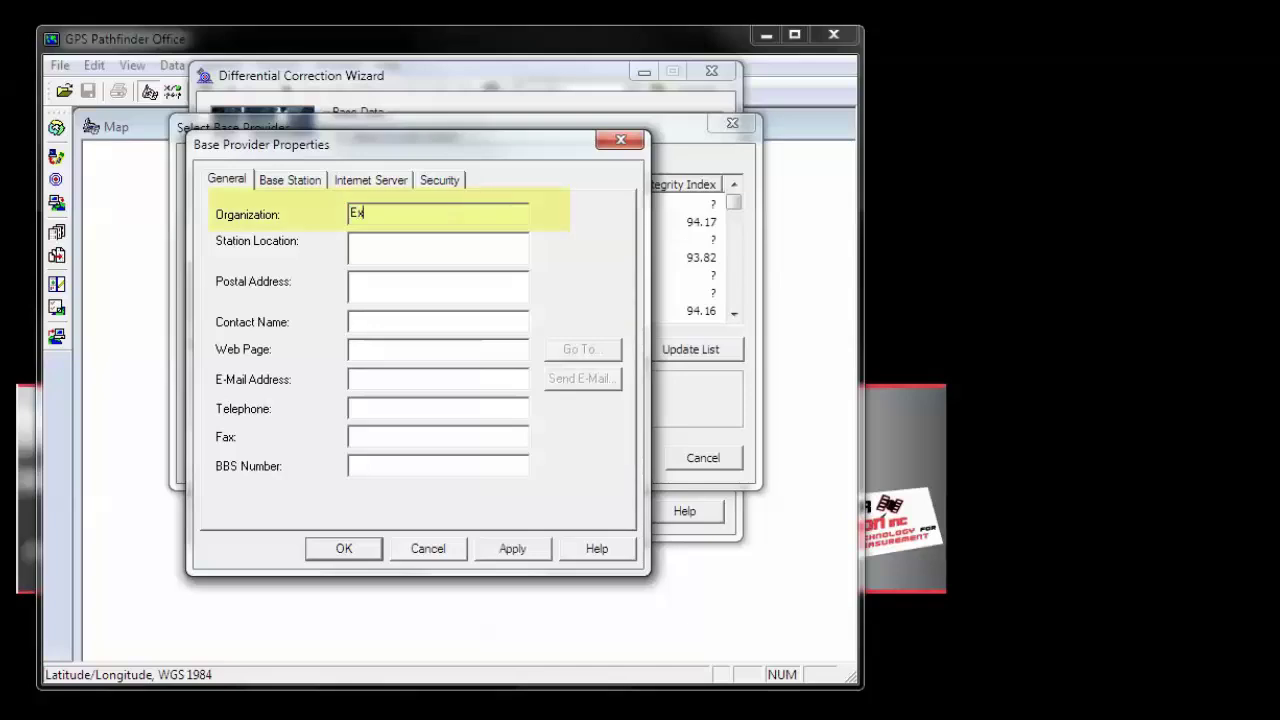
text(ample Base Station)
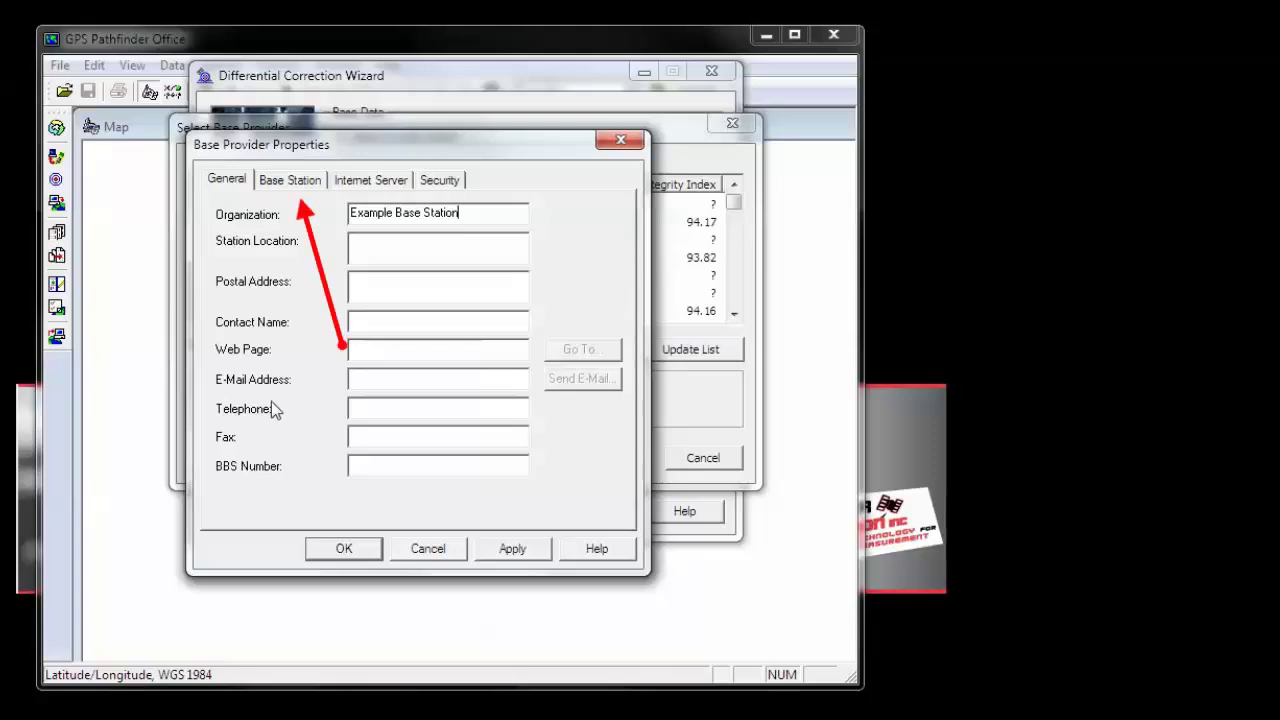
click(300, 182)
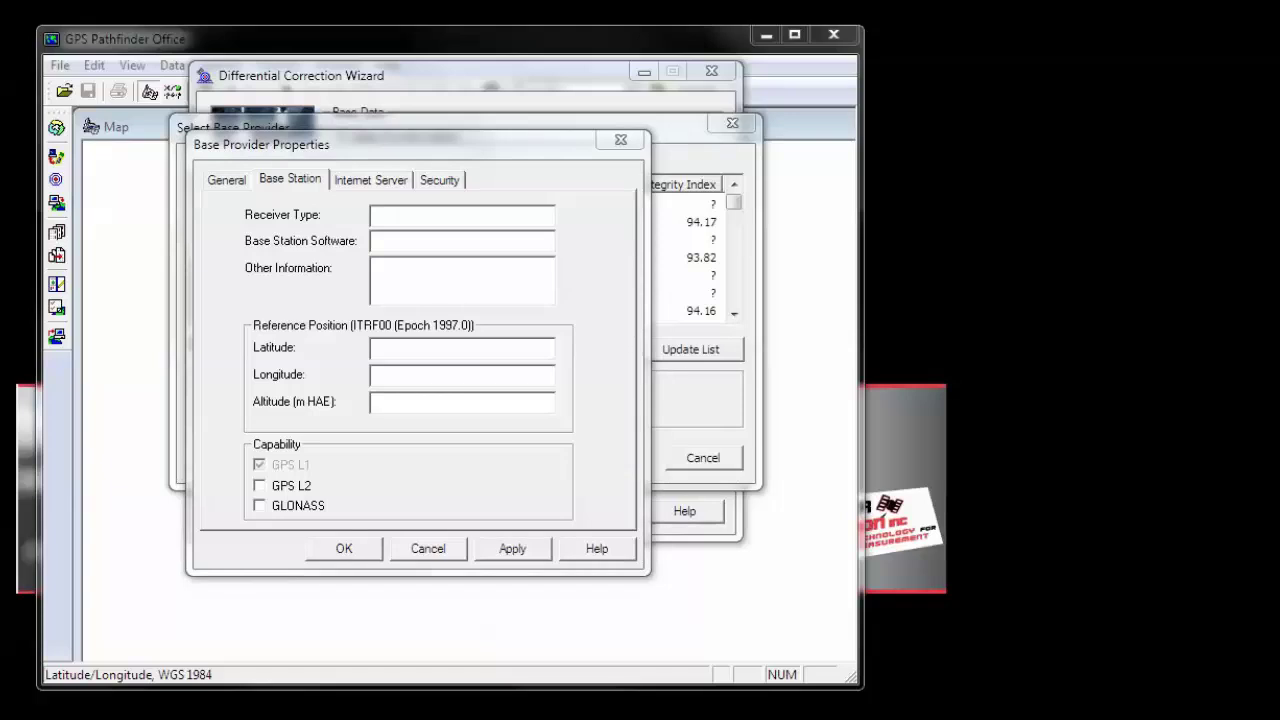
Paste the station's latitude, longitude and 2,419.887 m altitude, enable GLONASS, and save
click(422, 352)
text(41°12'22.00434"N)
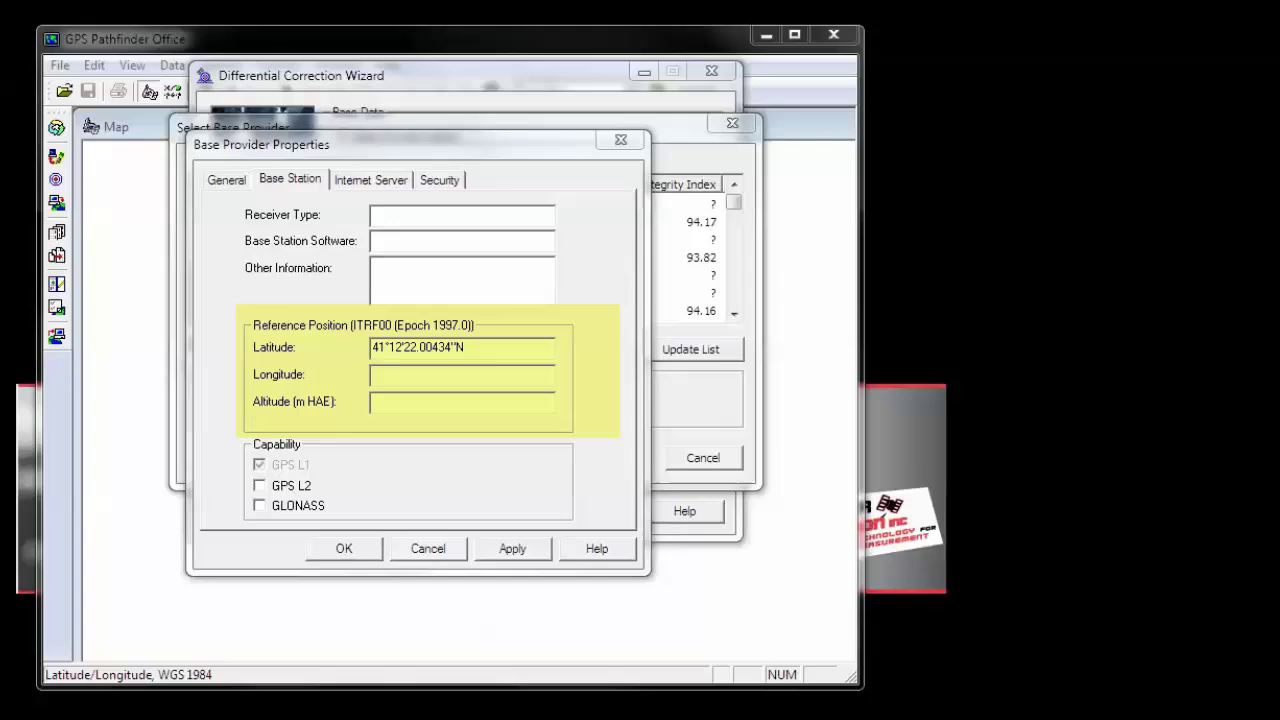
click(440, 366)
text(105°19'47.62403"W)
click(435, 400)
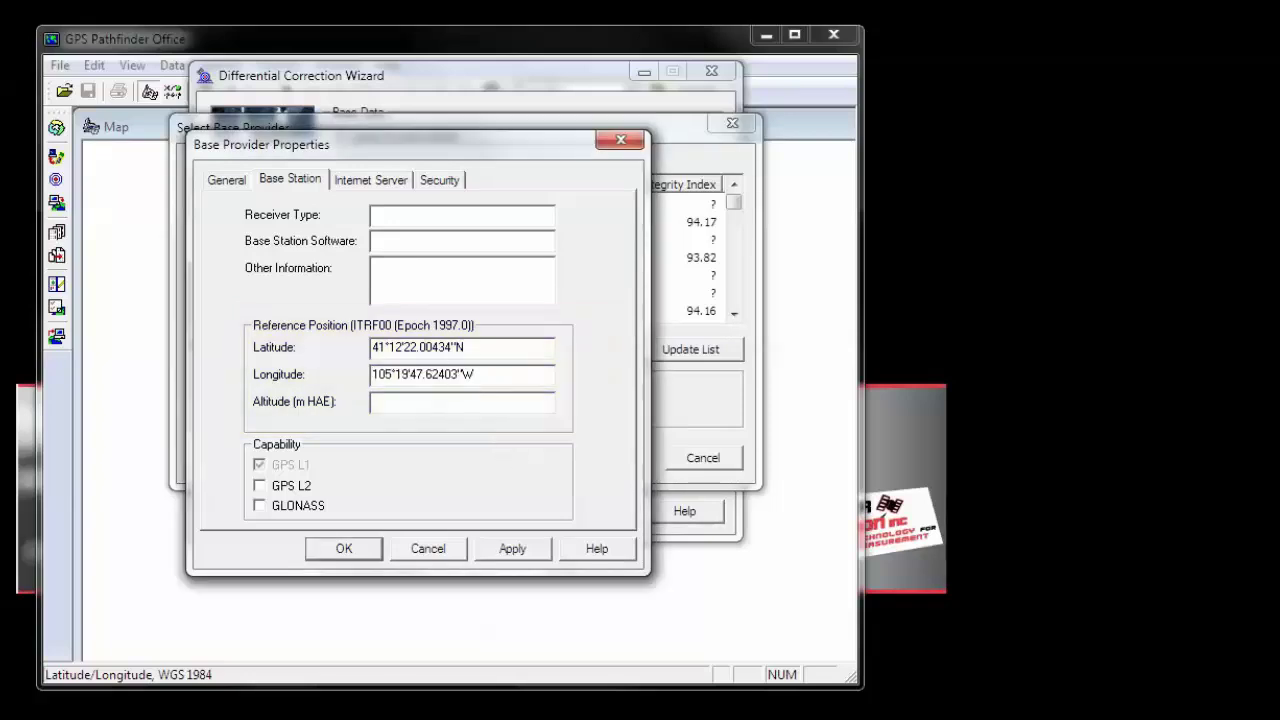
click(386, 401)
text(2,419.887)
click(260, 506)
click(504, 550)
click(325, 551)
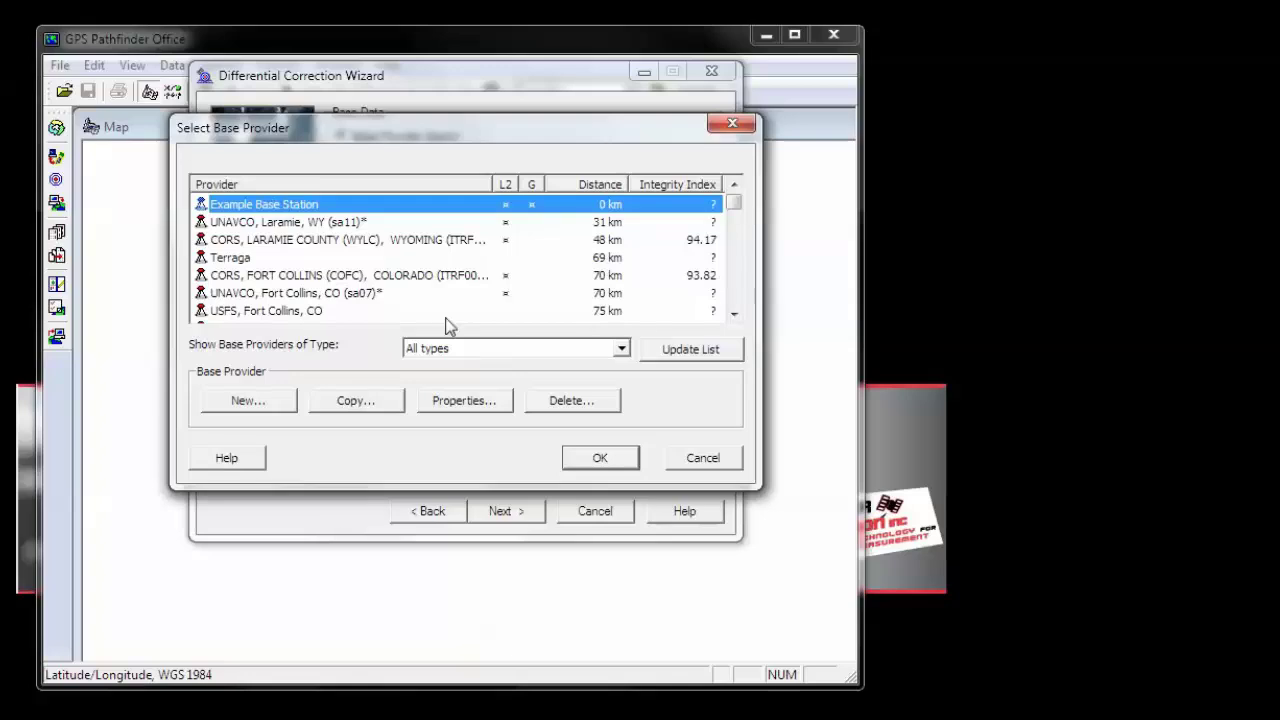
Set Example Base Station as both the base provider and the reference position source
click(600, 462)
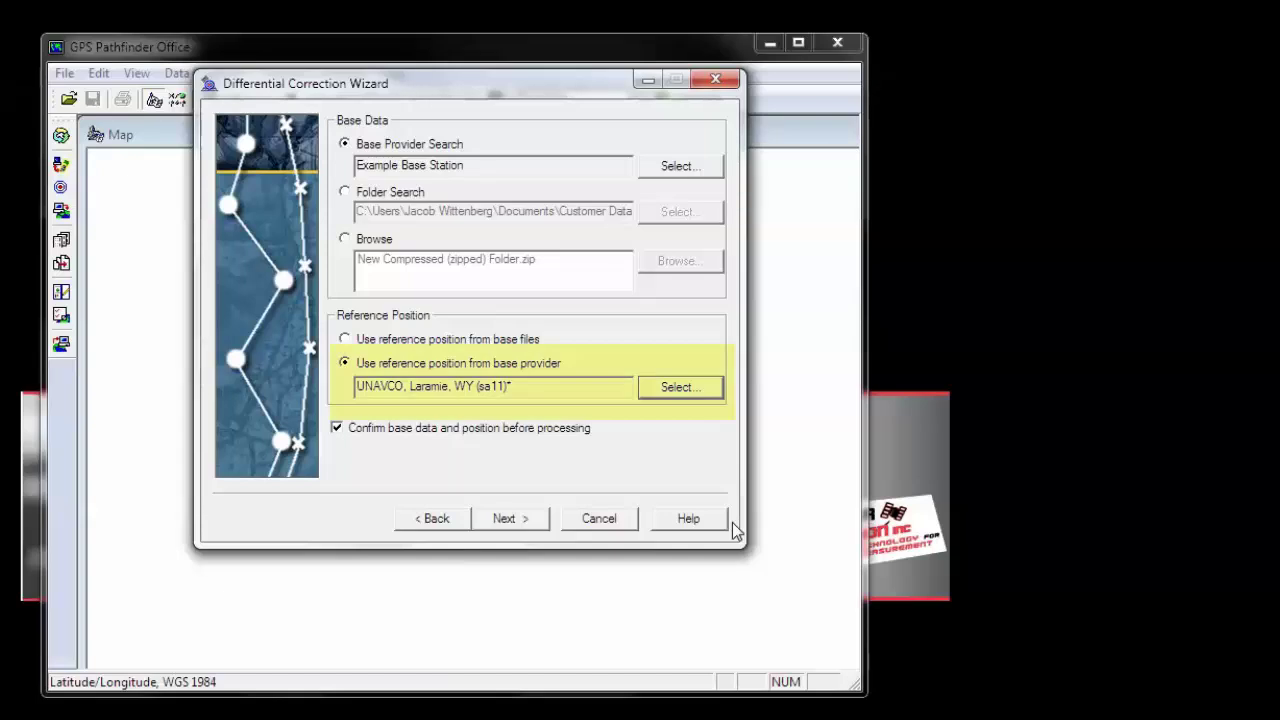
click(688, 388)
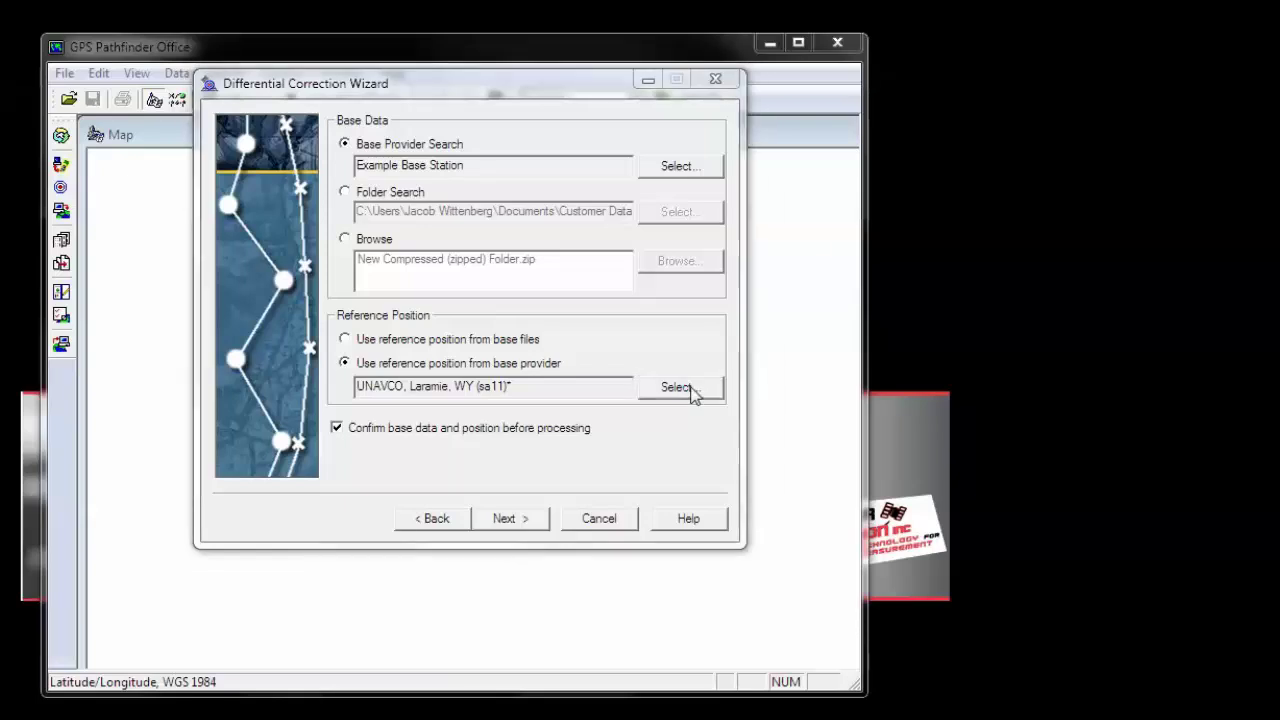
click(318, 214)
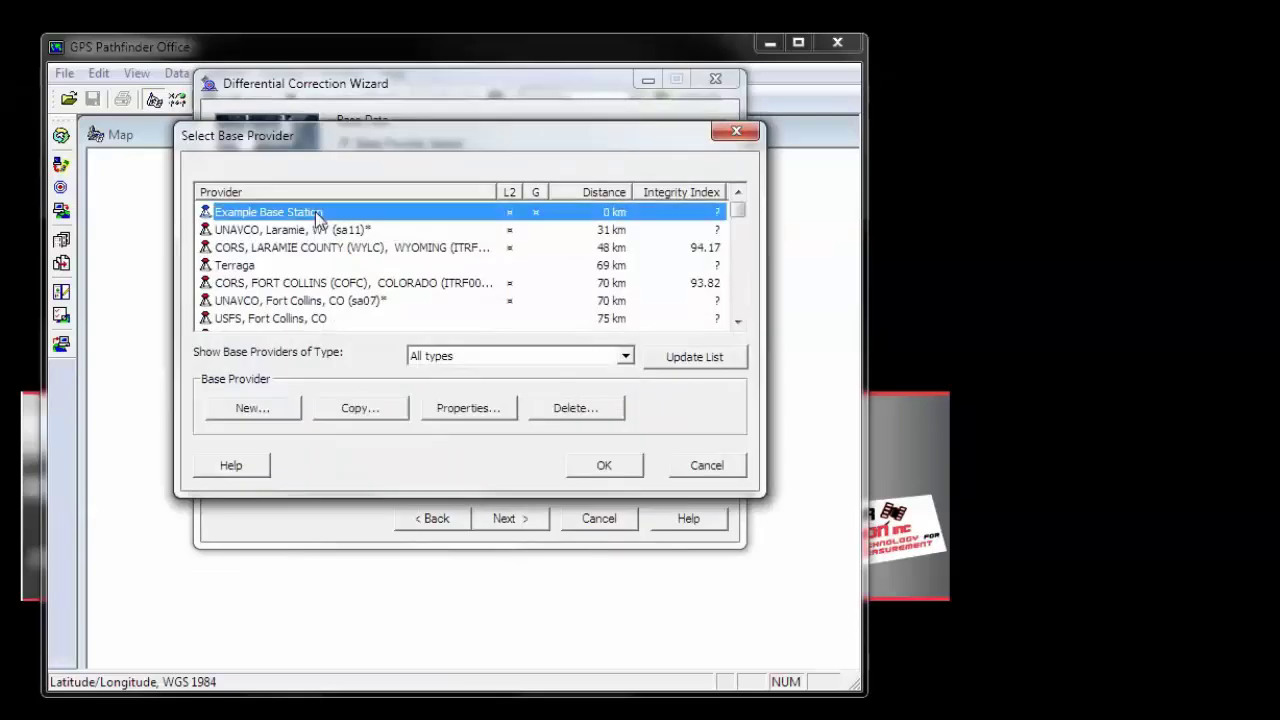
click(605, 466)
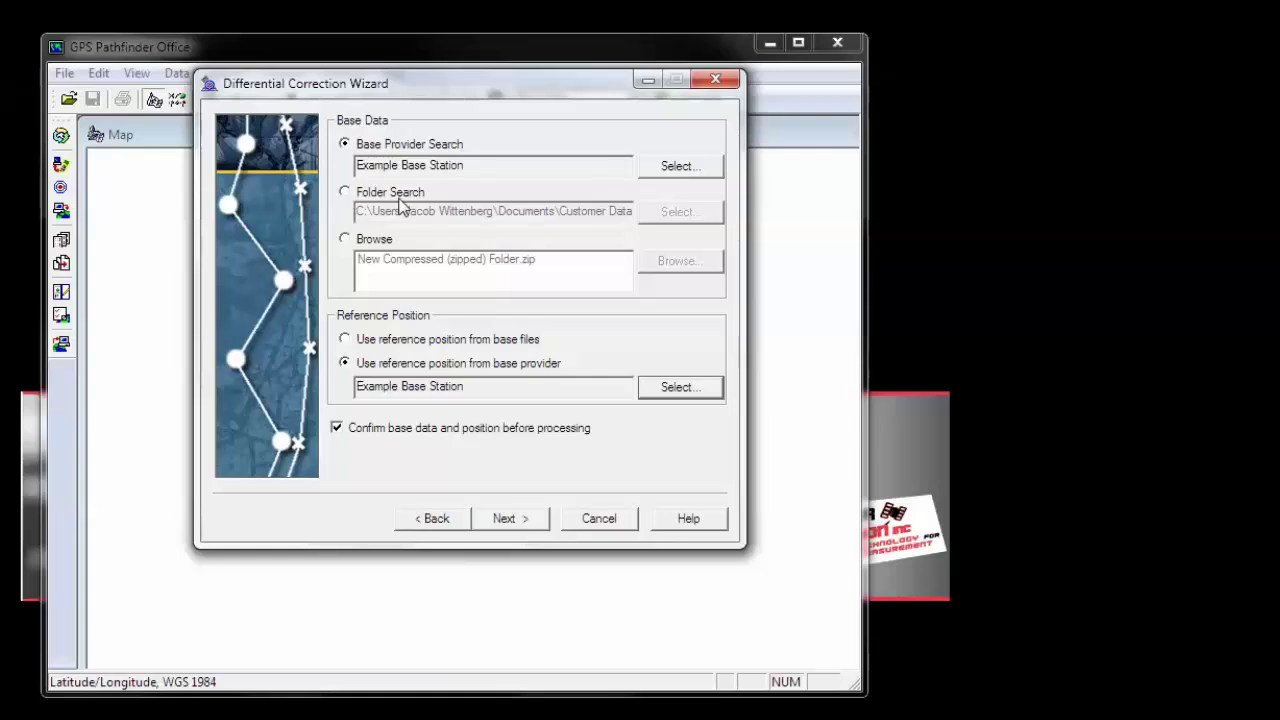
Switch base data to a Folder Search of the UWYO Base folder
click(345, 191)
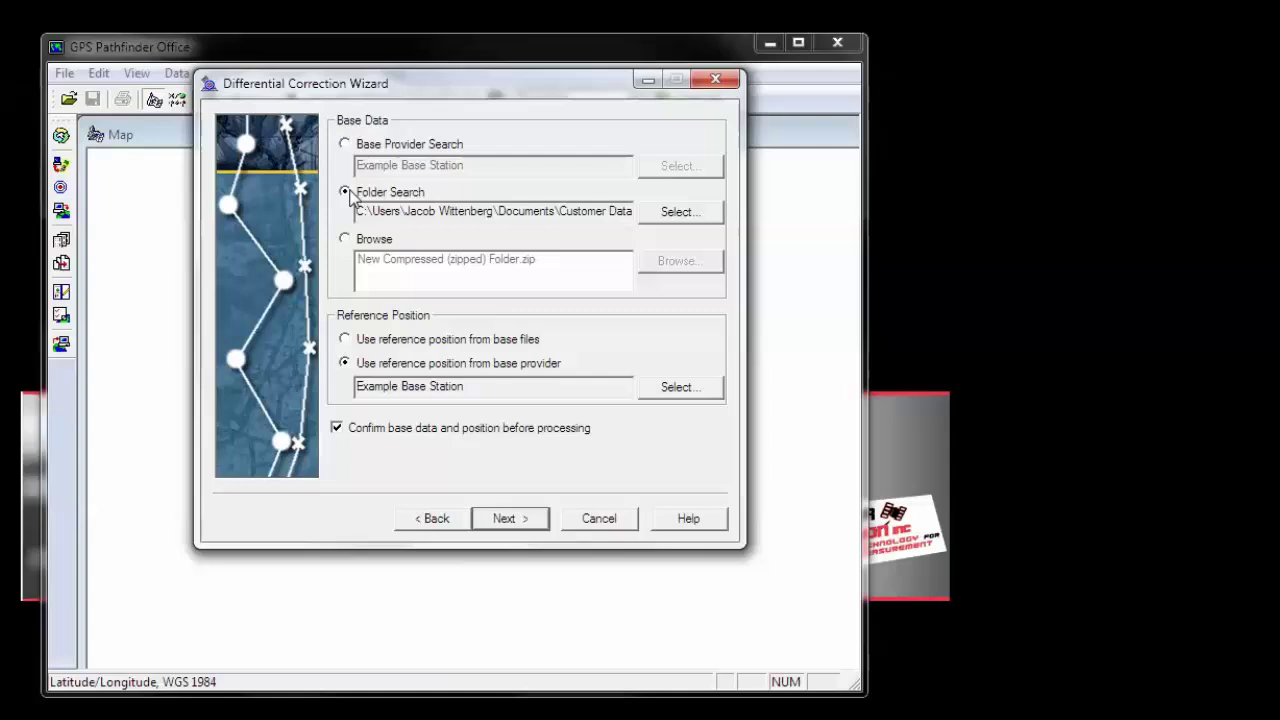
click(705, 215)
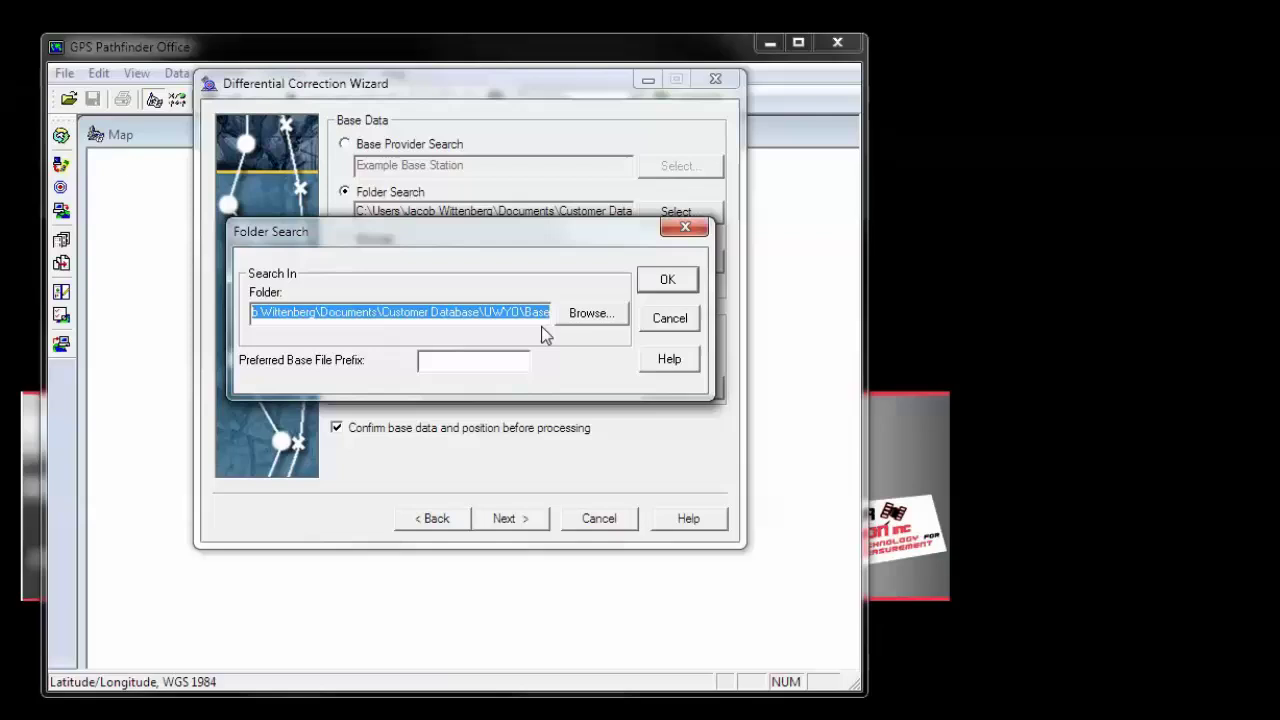
click(670, 283)
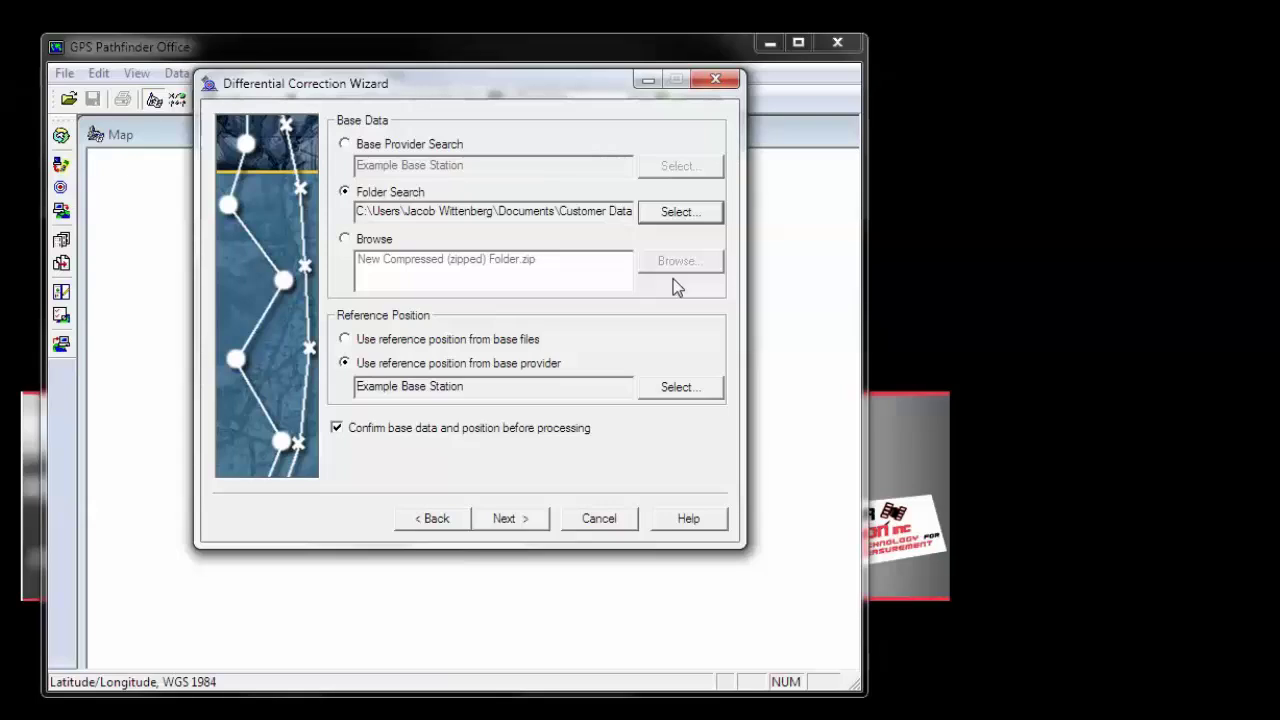
Keep default output options and run the correction, getting all 145 positions within 0–5 cm
click(510, 518)
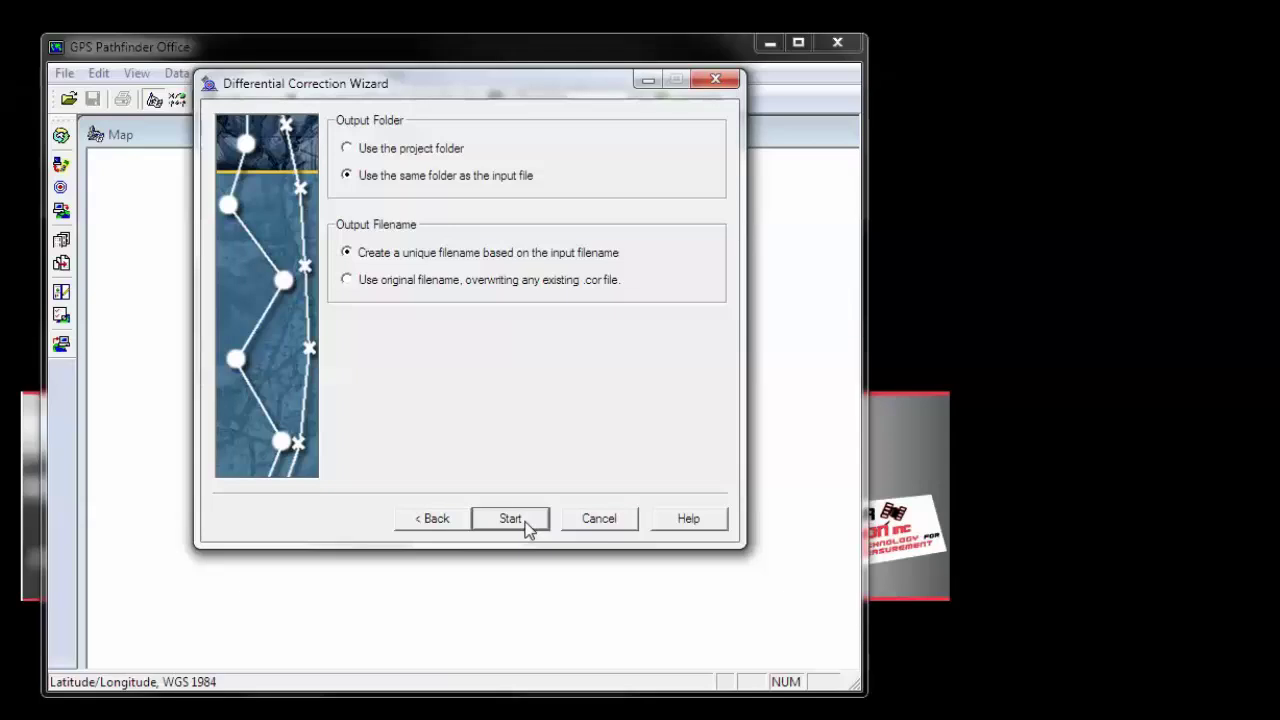
click(511, 518)
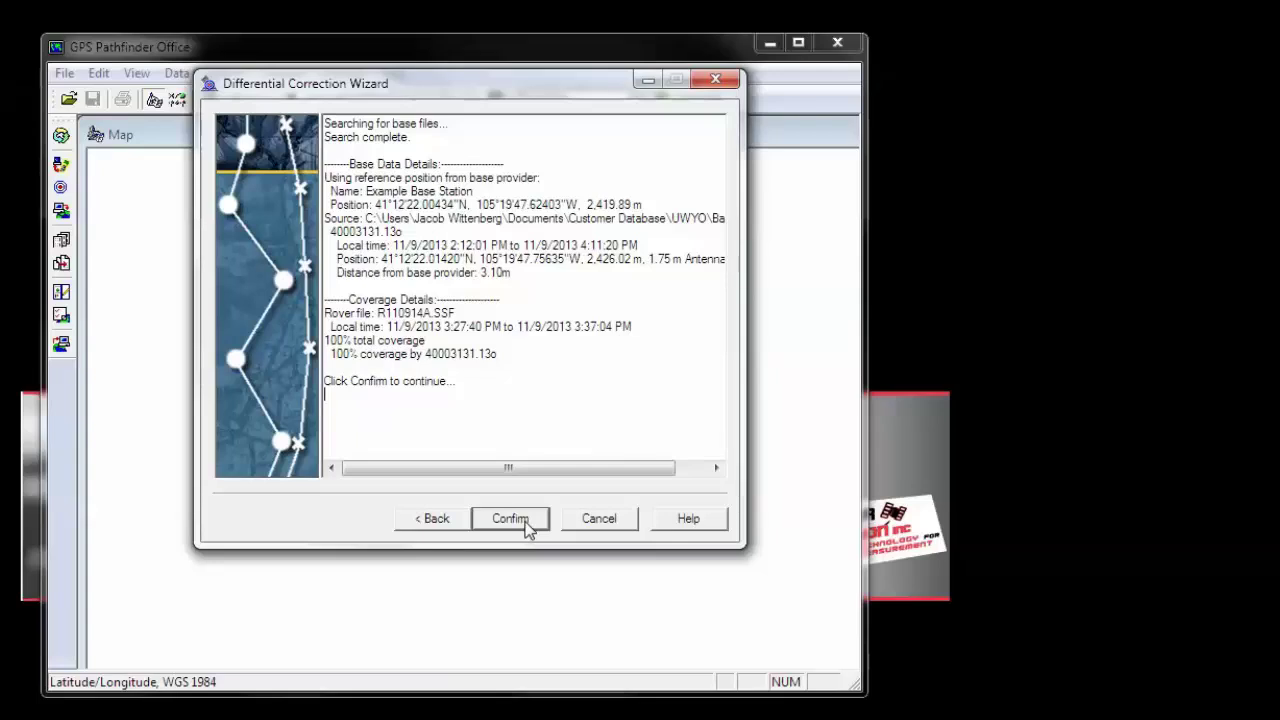
click(511, 518)
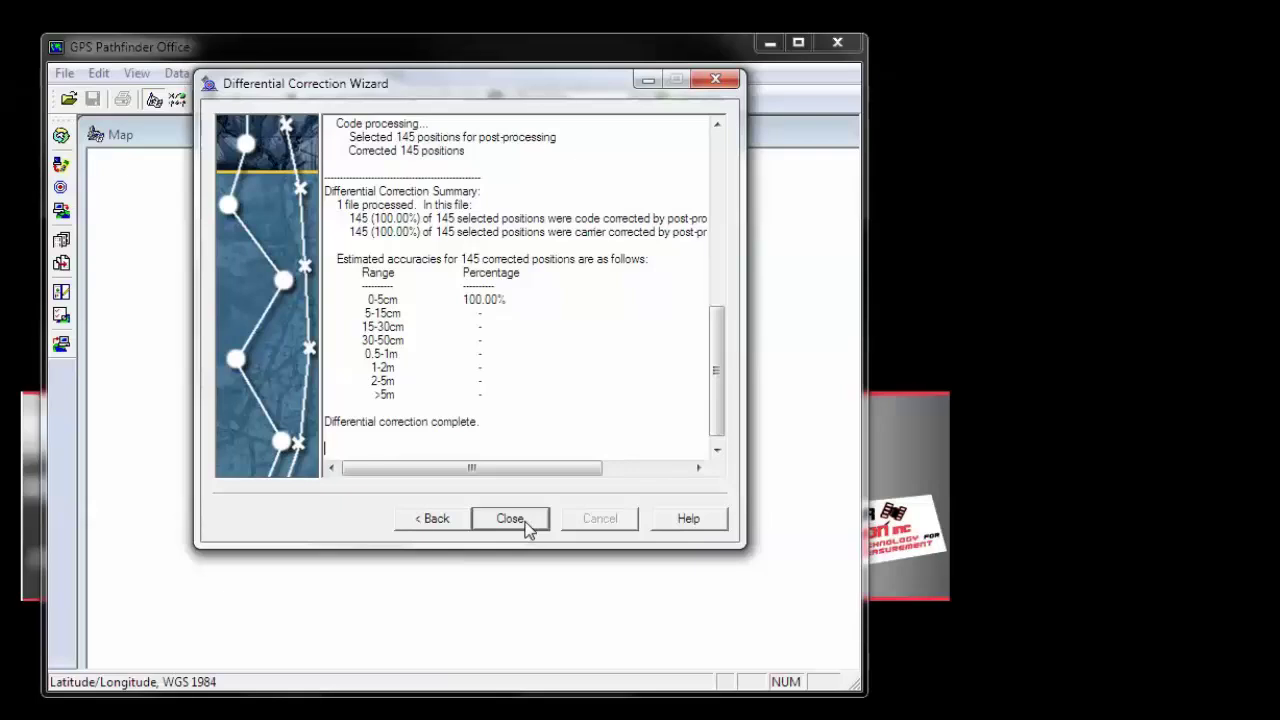
Close the finished correction wizard and open the corrected file R110914A_3.cor
click(510, 518)
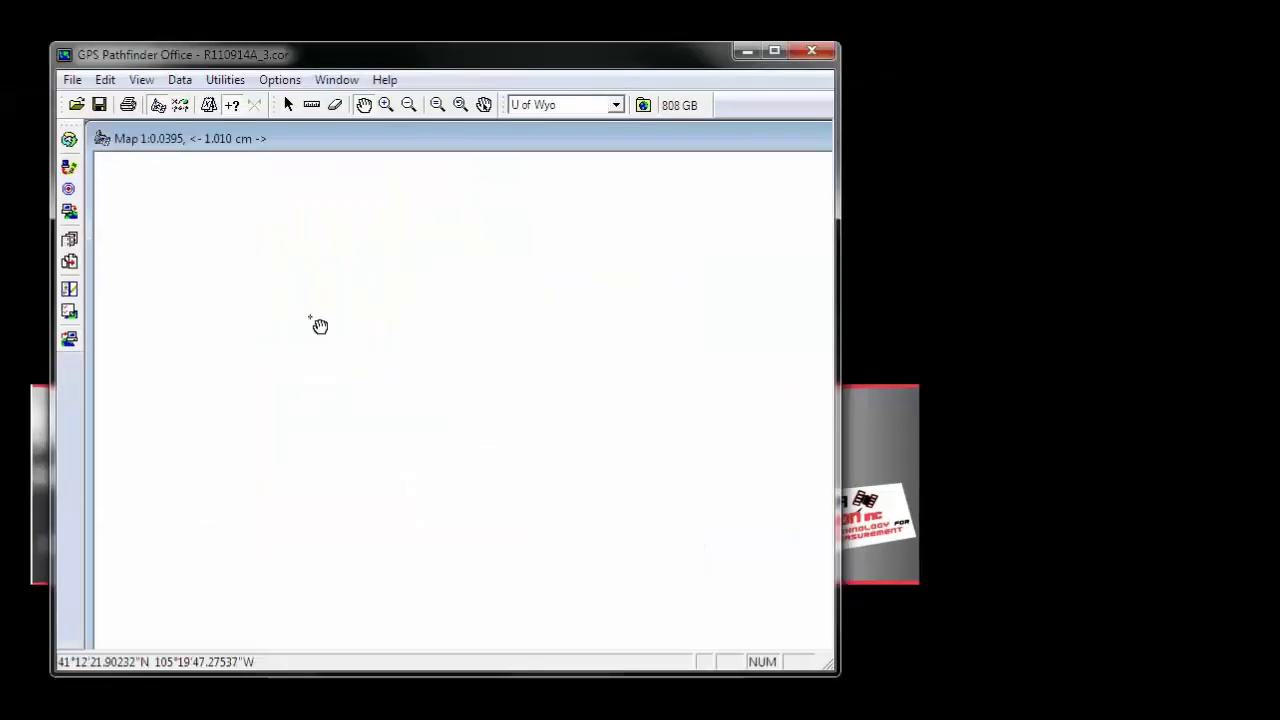
click(72, 83)
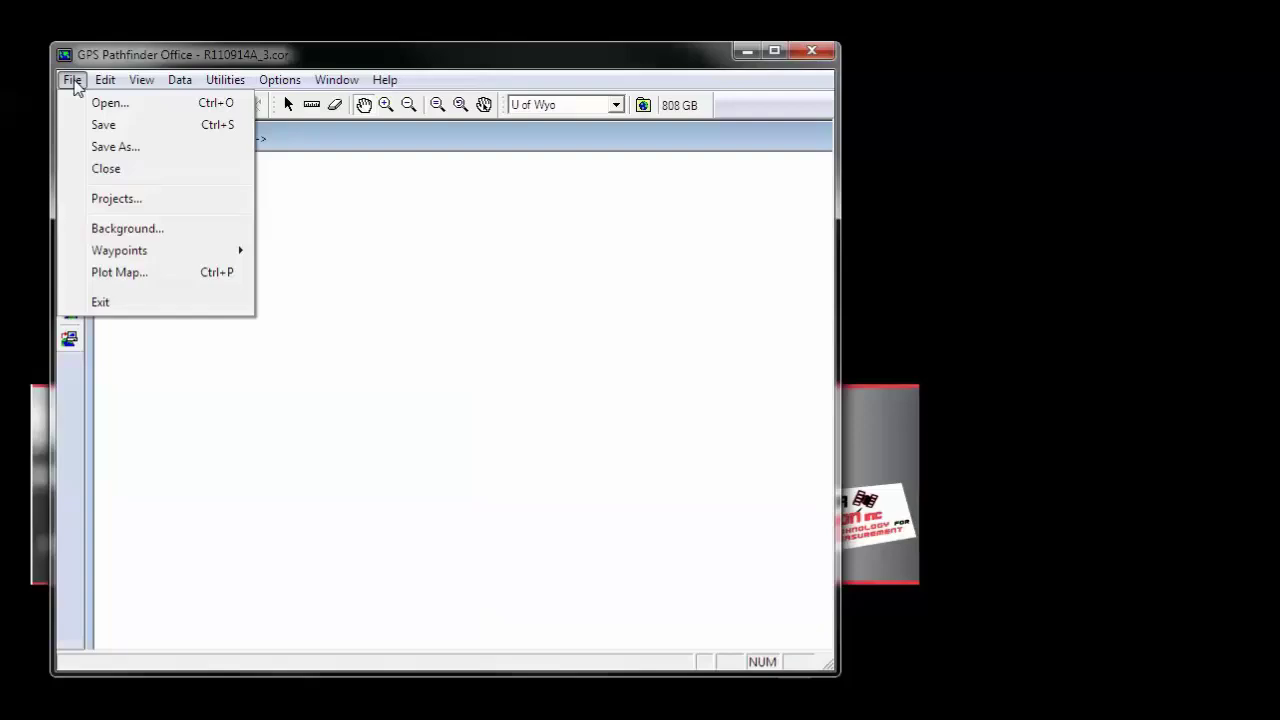
click(100, 106)
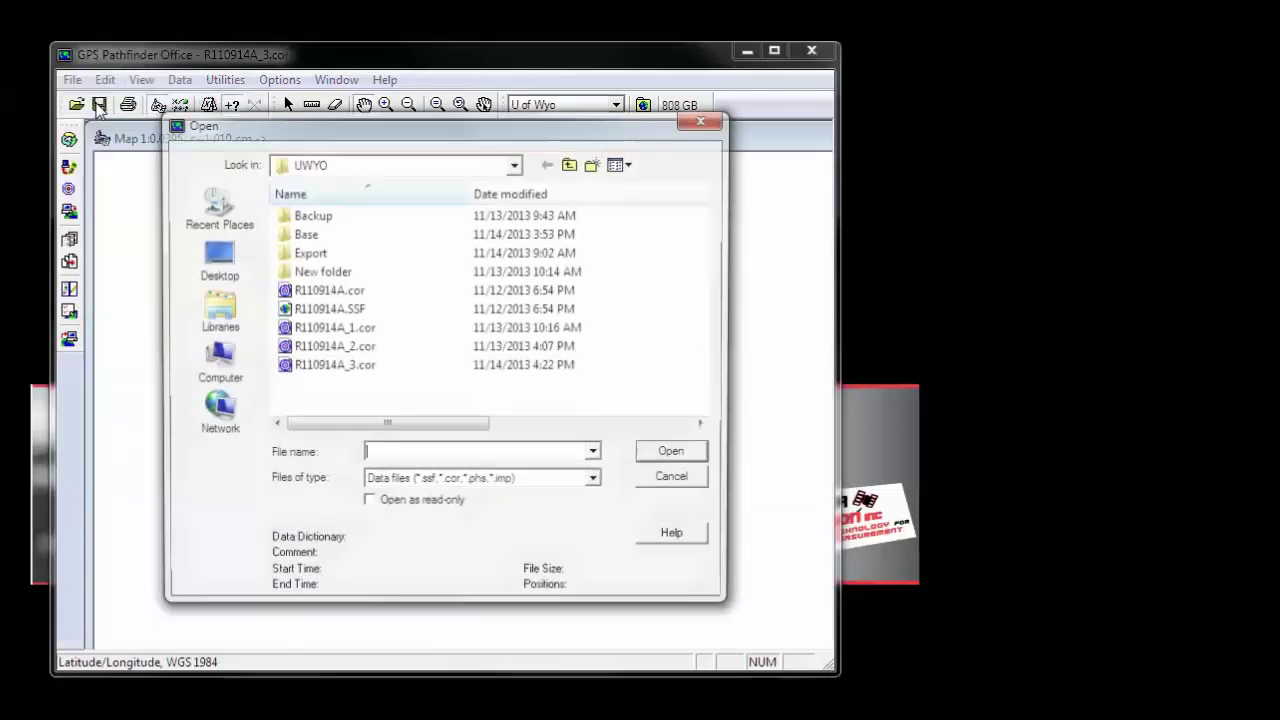
click(684, 458)
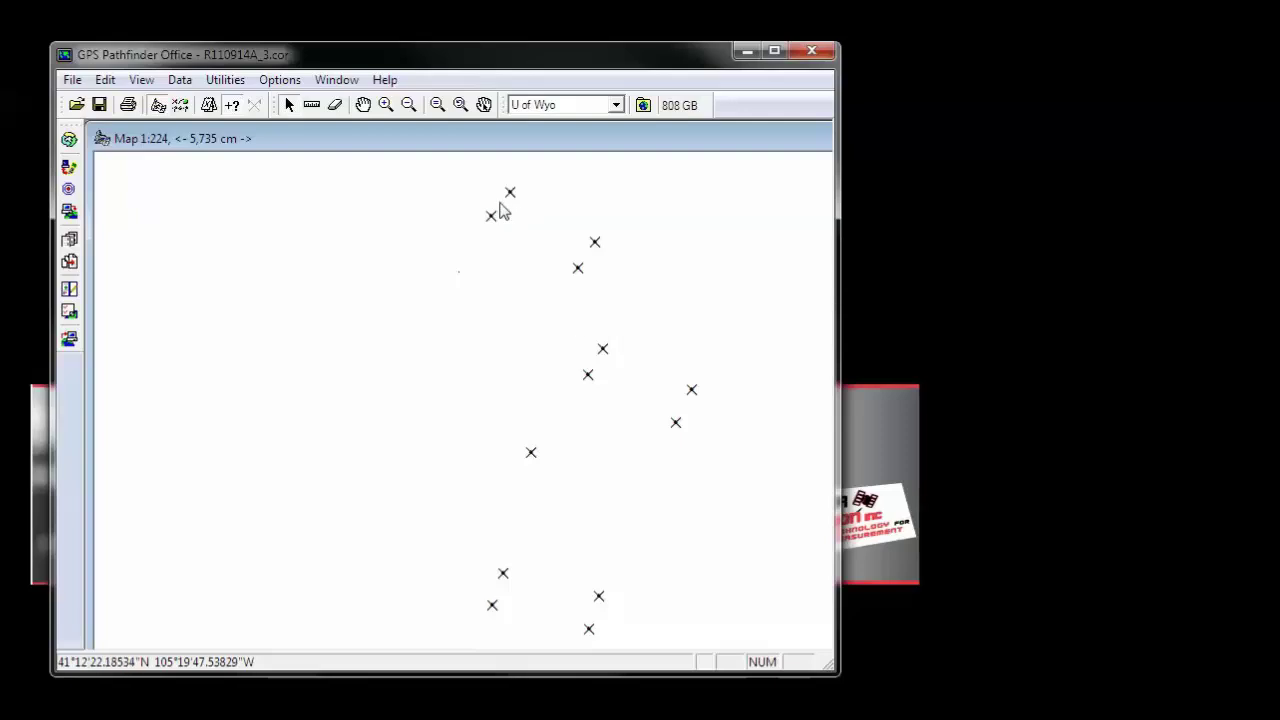
Zoom tightly onto one of the uppermost recorded points and pan it toward the upper left
click(385, 104)
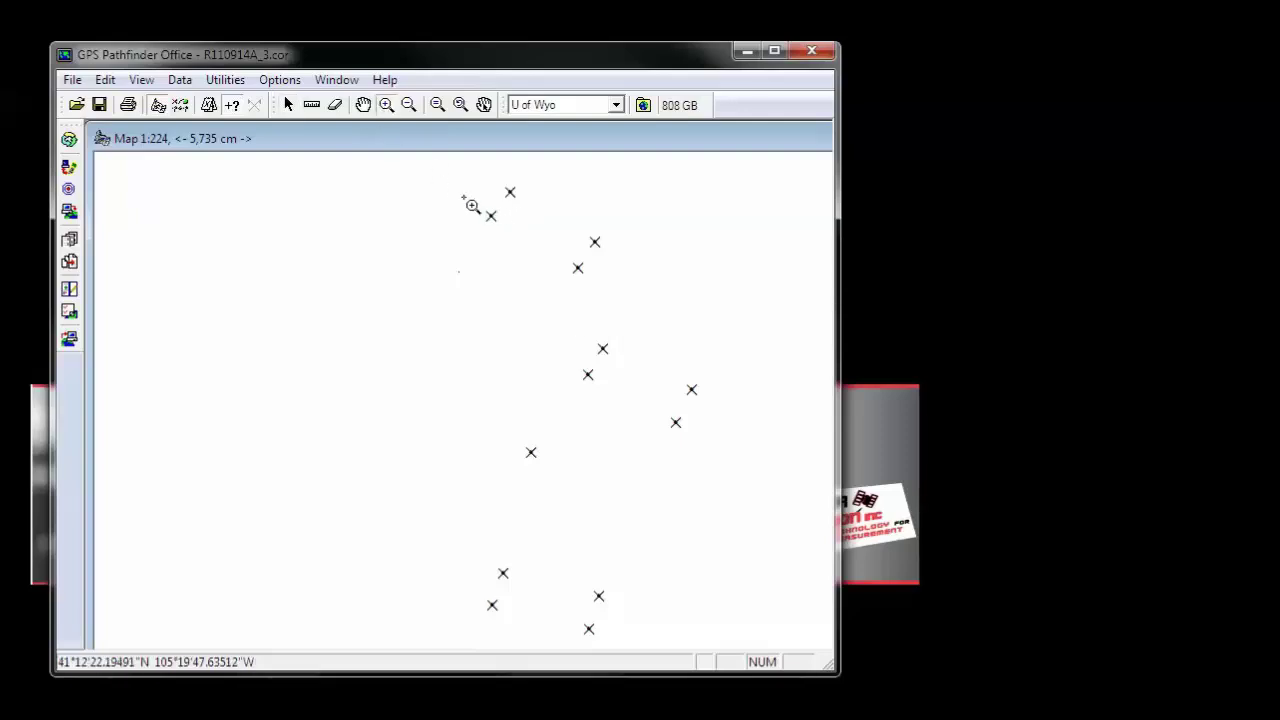
drag(466, 200, 518, 238)
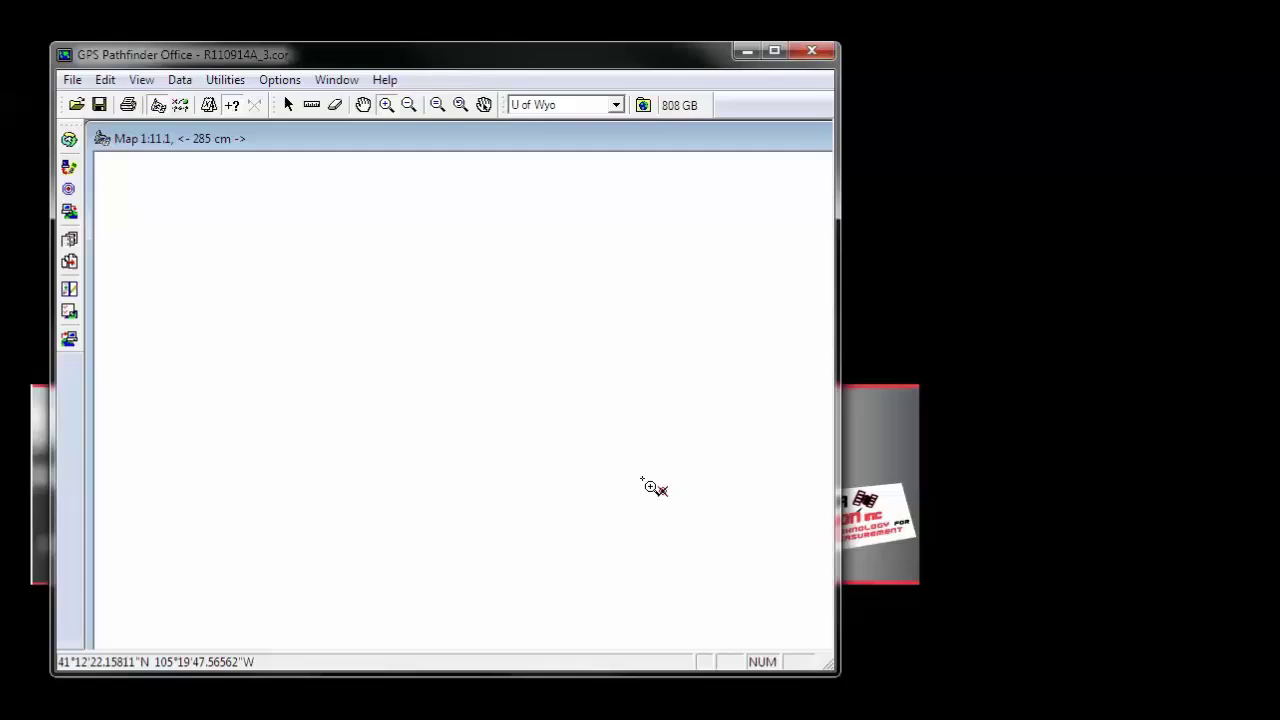
drag(643, 480, 689, 511)
click(363, 104)
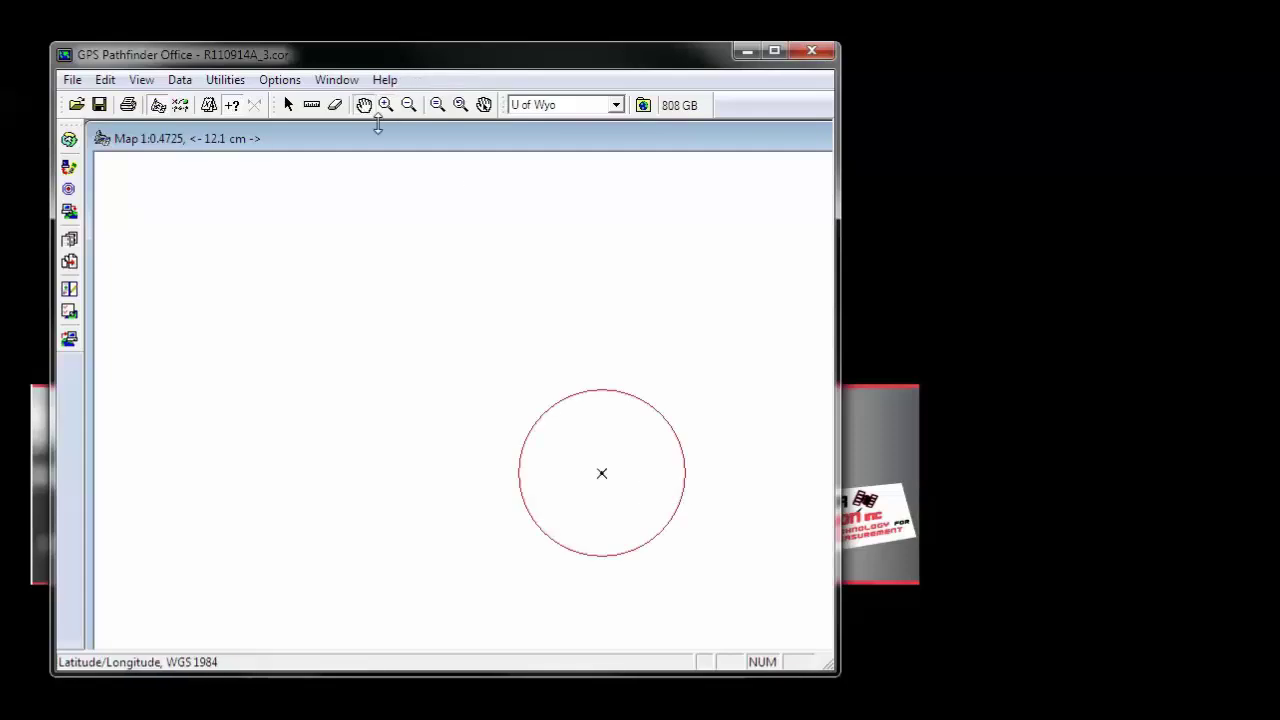
drag(209, 248, 262, 311)
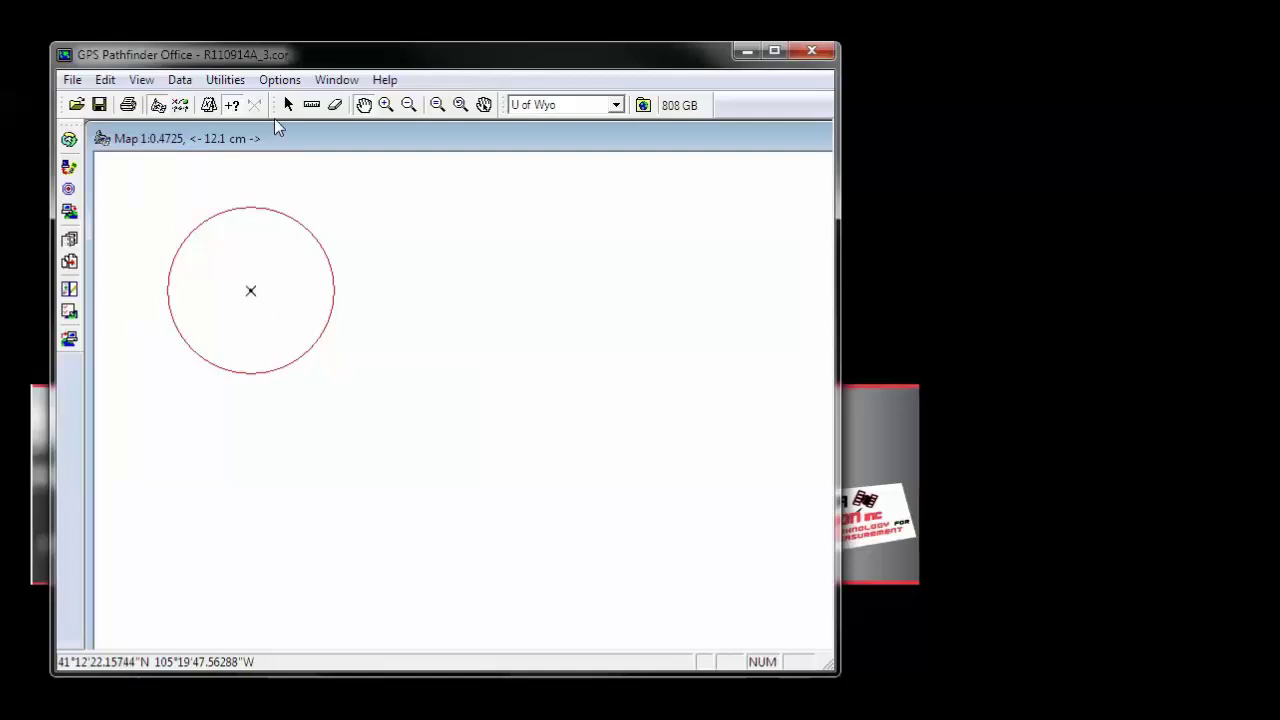
Measure from the point's centre to its circle edge, reading 1.028 cm at bearing 72°44'53"T
click(311, 104)
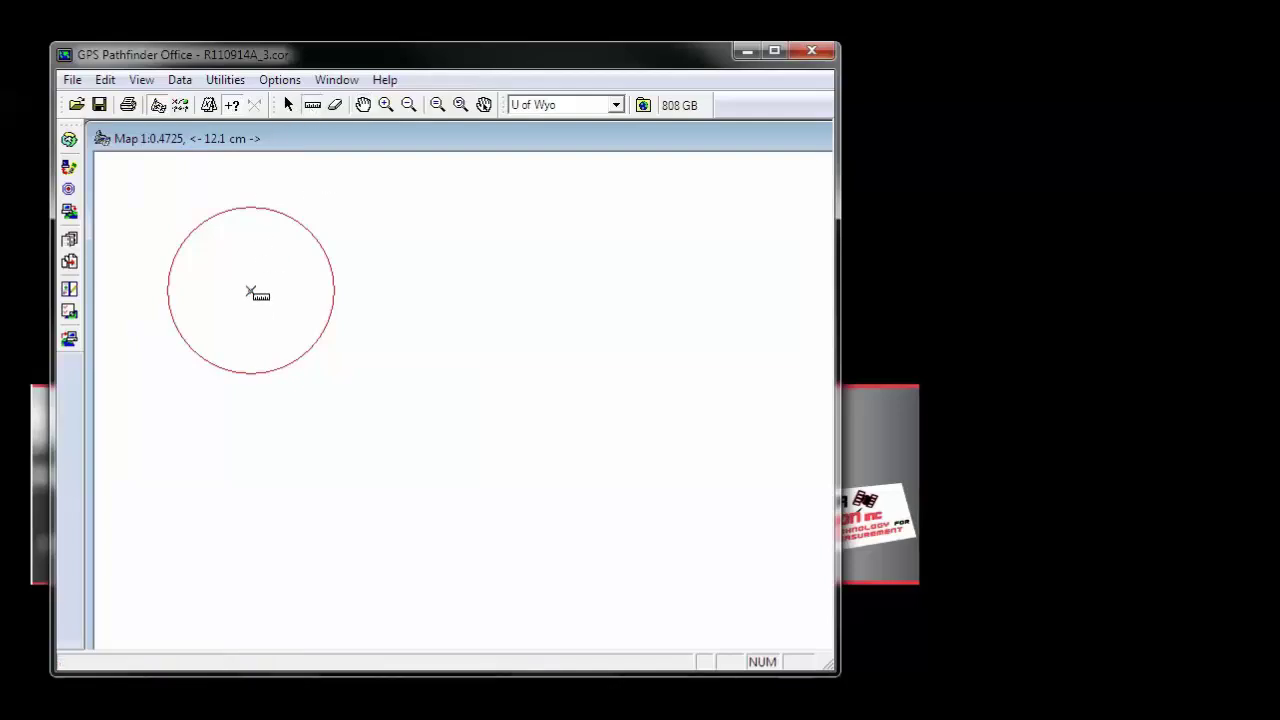
drag(251, 291, 333, 267)
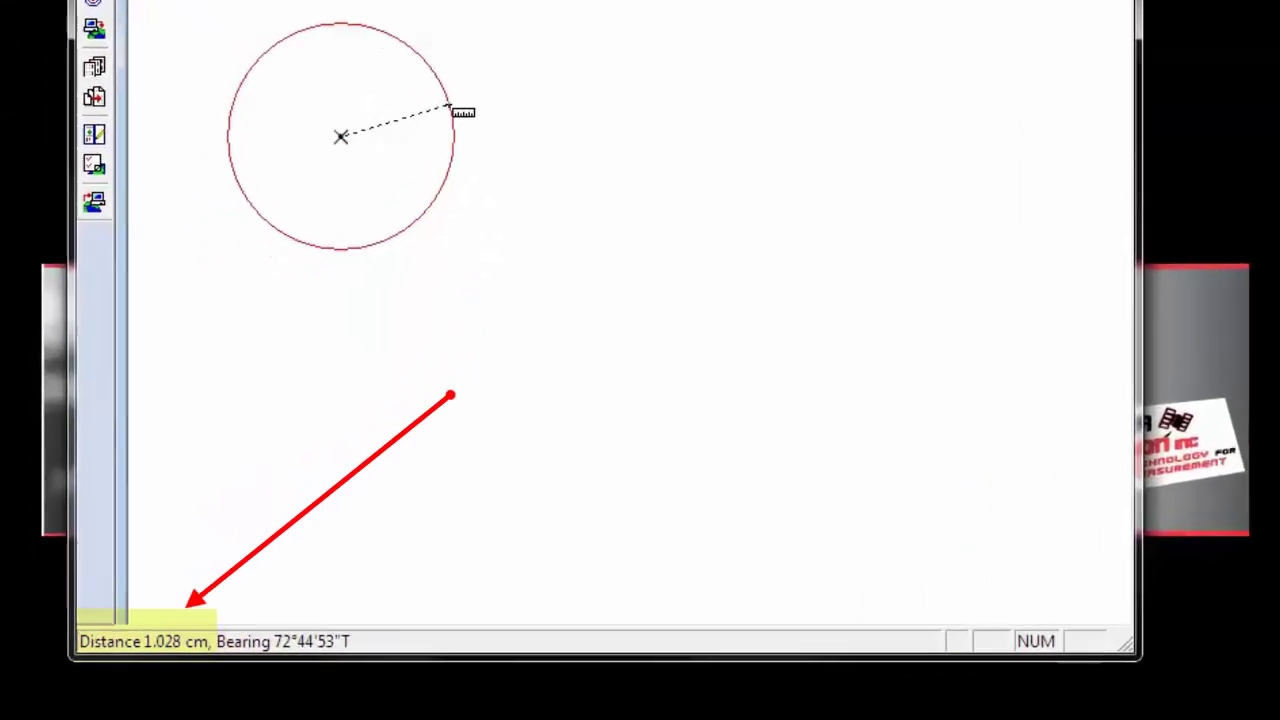